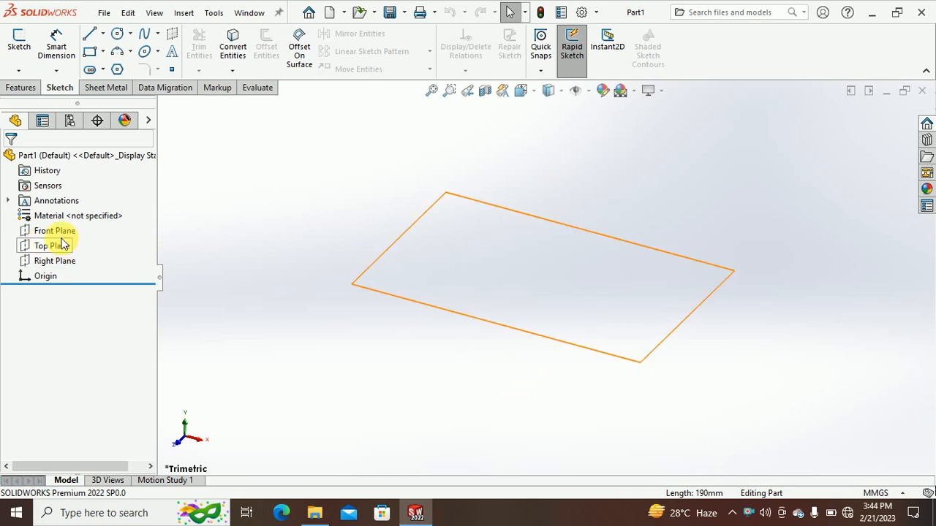
Start a sketch on the Top Plane and draw a center rectangle about 223 mm wide from the origin.
{"action": "left_click", "coordinate": [63, 246]}
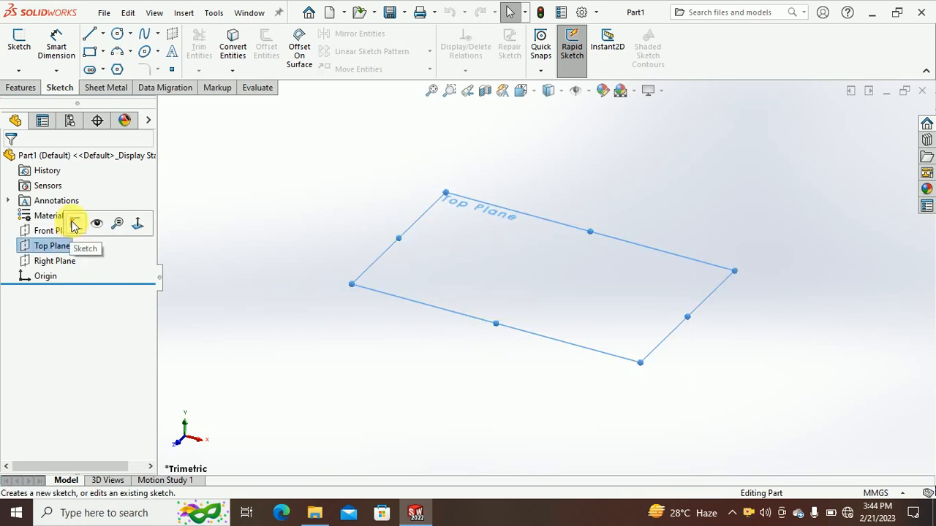
{"action": "left_click", "coordinate": [75, 223]}
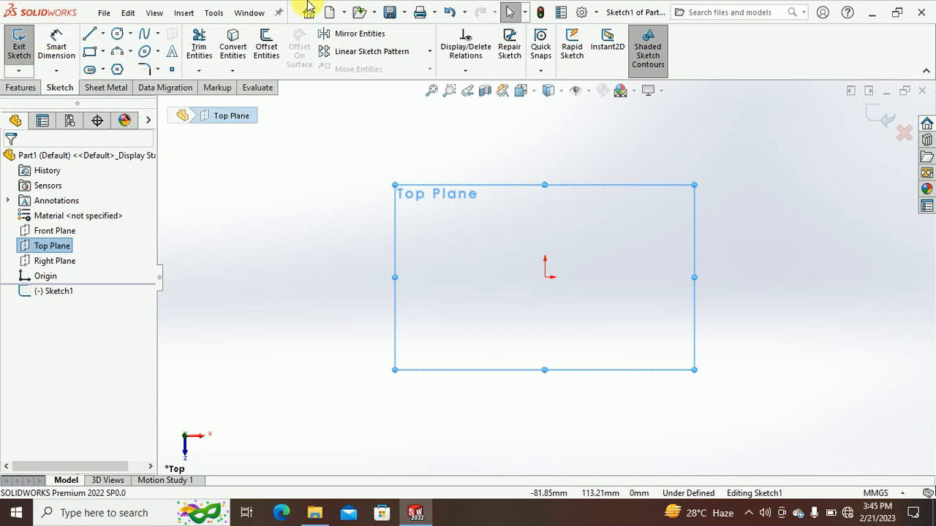
{"action": "left_click", "coordinate": [103, 51]}
{"action": "left_click", "coordinate": [85, 84]}
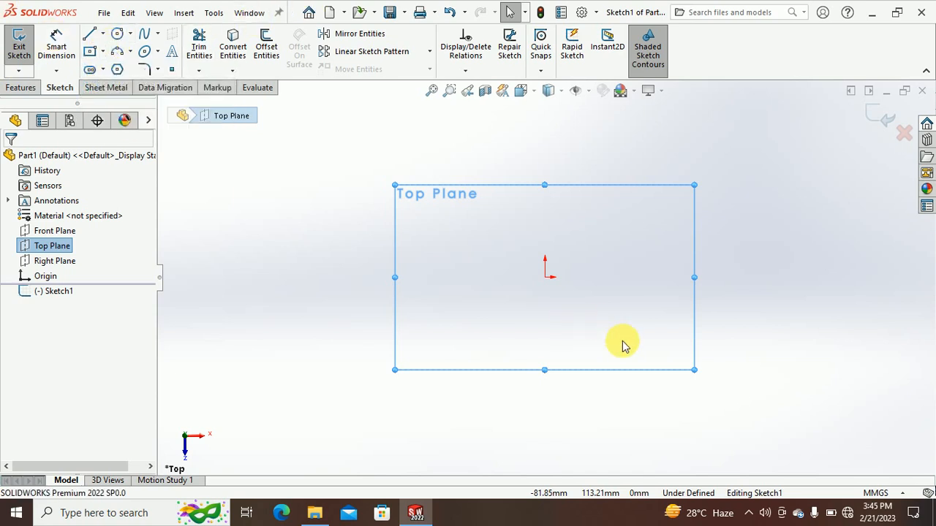
{"action": "left_click", "coordinate": [544, 277]}
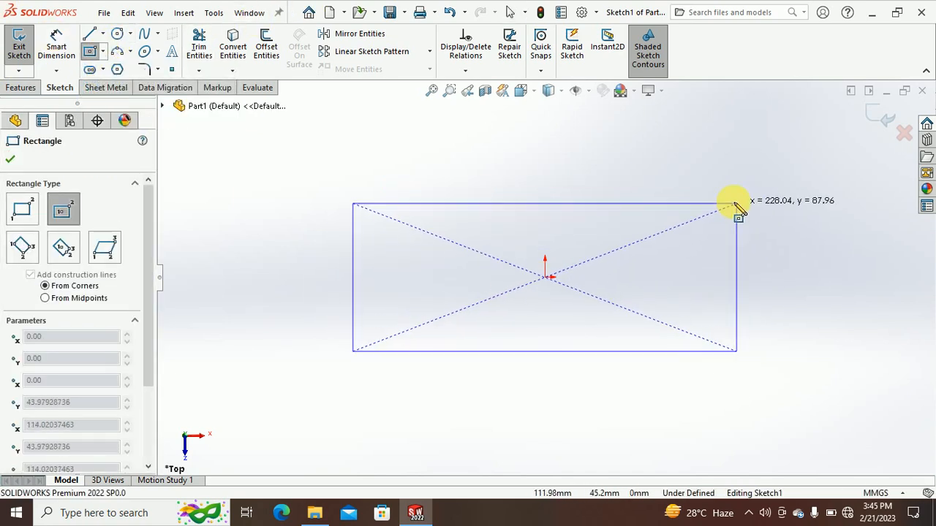
{"action": "left_click", "coordinate": [734, 206]}
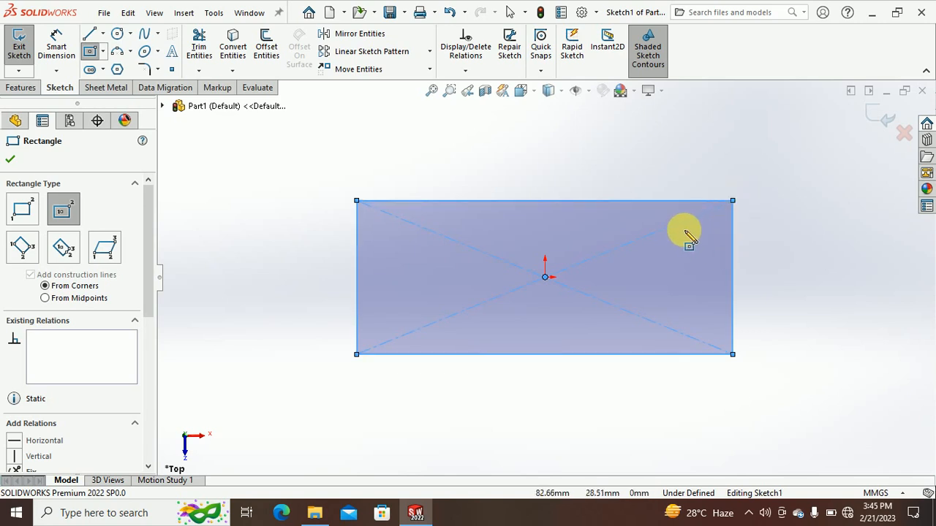
Dimension the rectangle's upper edge and set its length to 750 mm.
{"action": "right_click_drag", "start_coordinate": [817, 344], "coordinate": [813, 287]}
{"action": "left_click", "coordinate": [627, 201]}
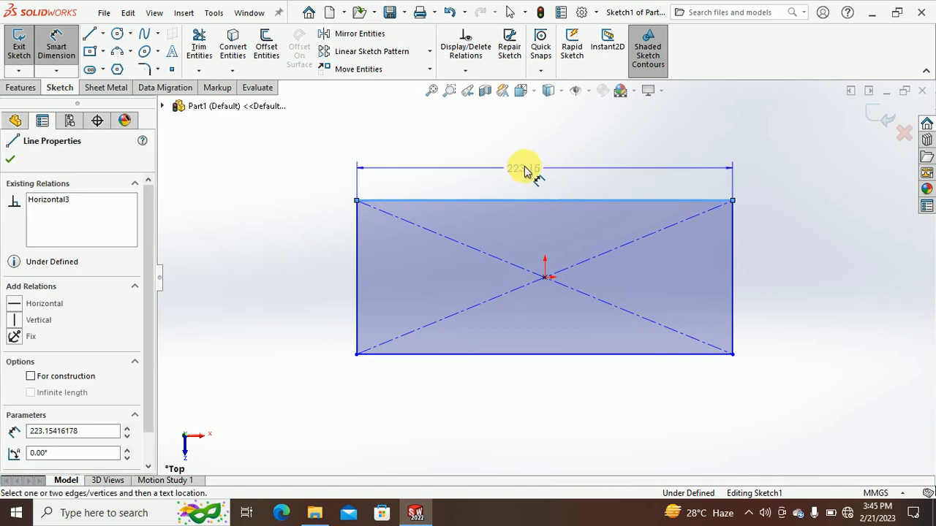
{"action": "left_click", "coordinate": [538, 170]}
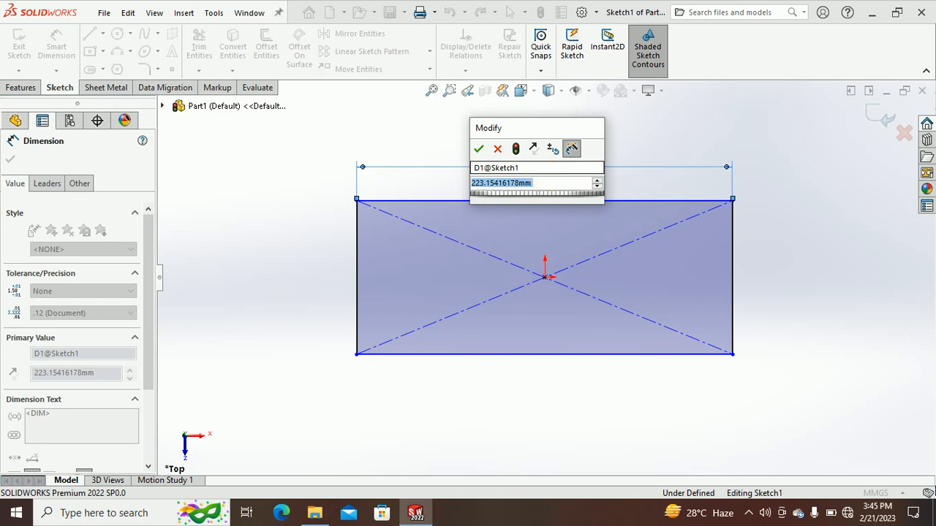
{"action": "type", "text": "750"}
{"action": "key", "text": "Return"}
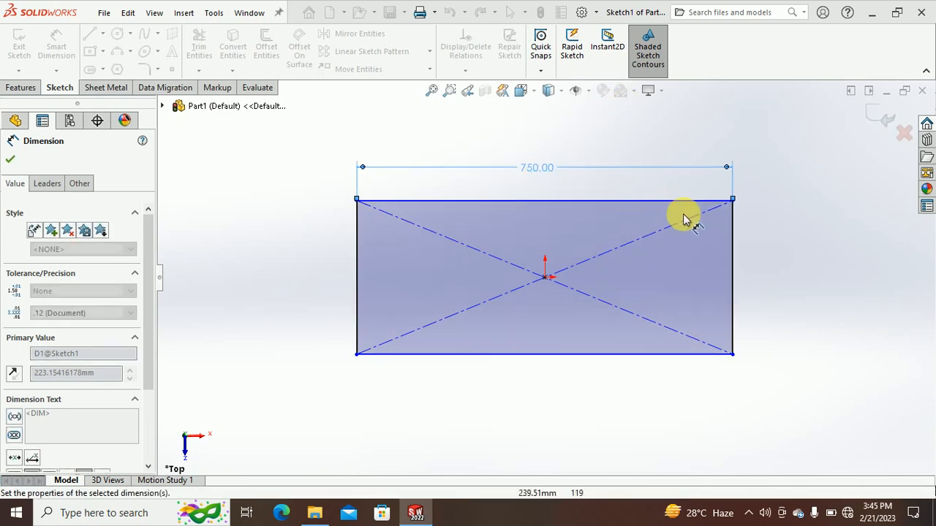
Dimension the rectangle's vertical side to 450 mm and exit the sketch.
{"action": "left_click", "coordinate": [733, 236]}
{"action": "left_click", "coordinate": [773, 274]}
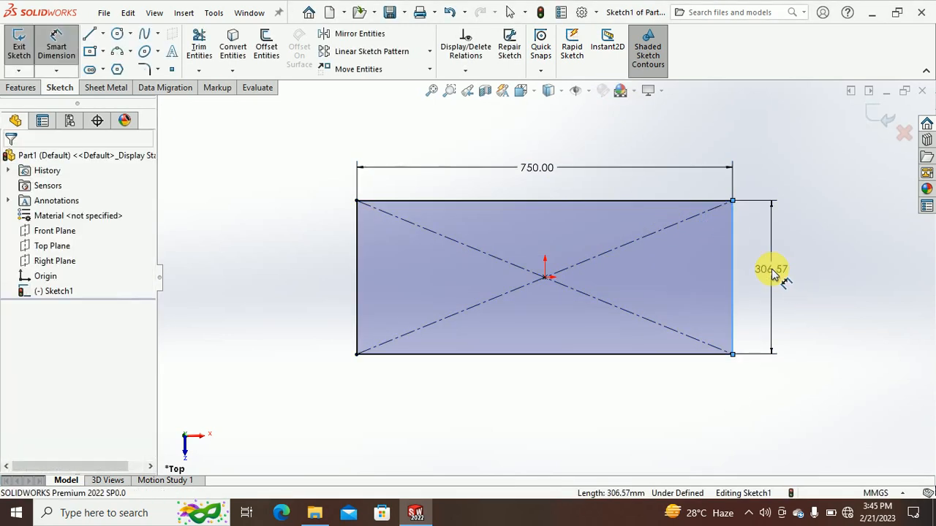
{"action": "type", "text": "450"}
{"action": "key", "text": "Return"}
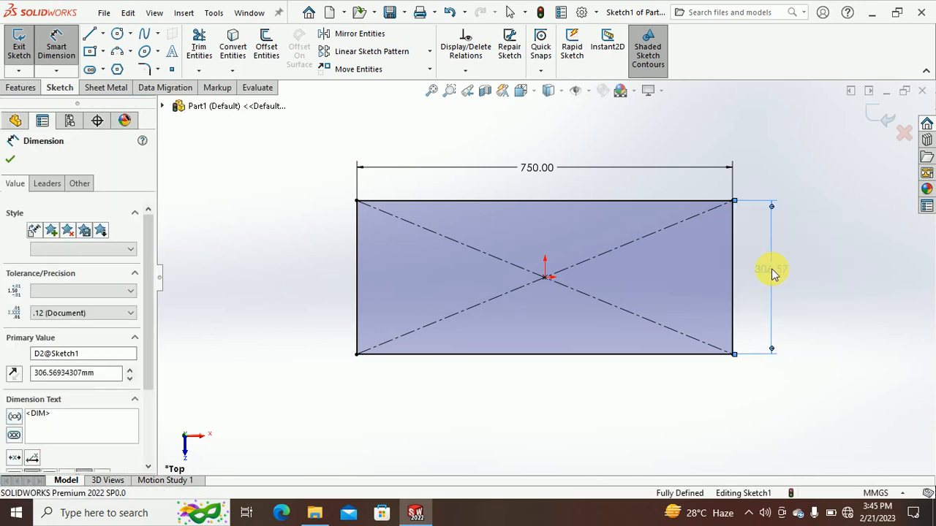
{"action": "scroll", "coordinate": [751, 253], "scroll_direction": "up", "scroll_amount": 2}
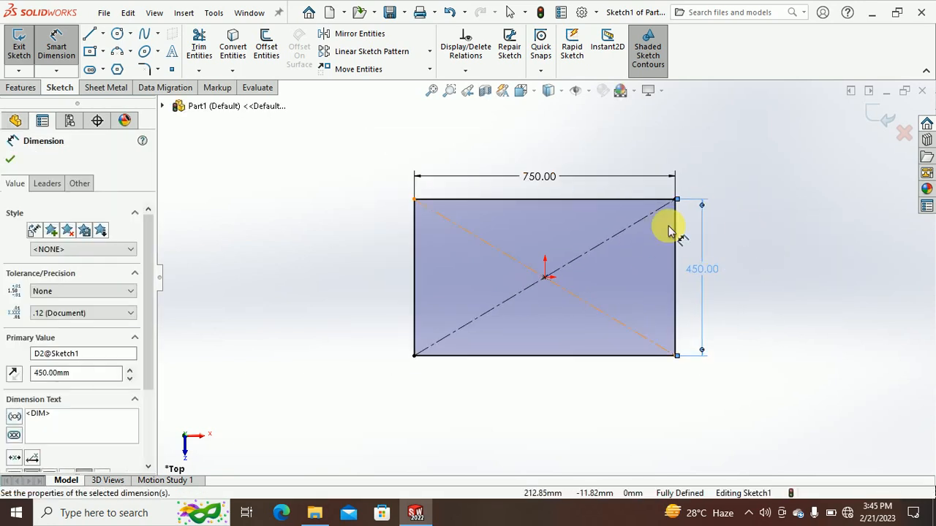
{"action": "left_click", "coordinate": [871, 108]}
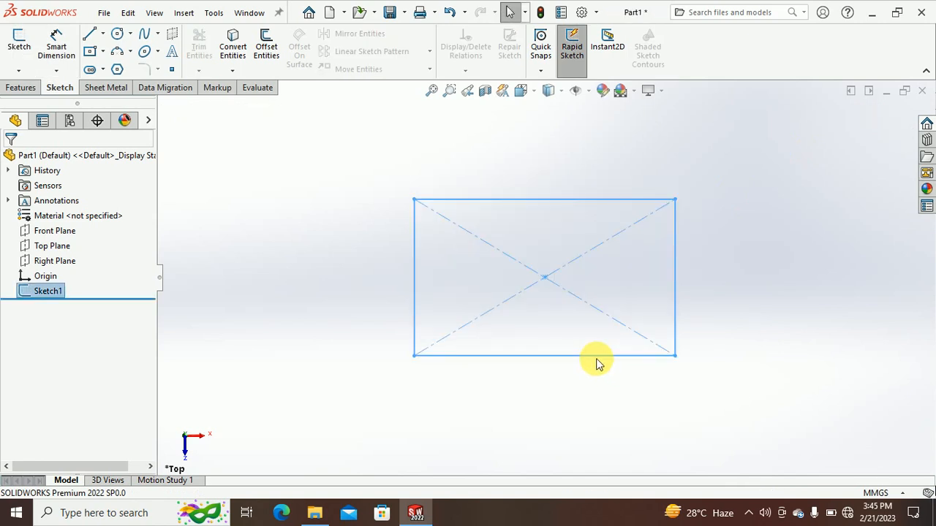
Examine how the Front Plane is oriented relative to the rectangle sketch, viewed in 3D.
{"action": "mouse_move", "coordinate": [595, 361]}
{"action": "middle_mouse_down"}
{"action": "mouse_move", "coordinate": [678, 97]}
{"action": "mouse_move", "coordinate": [612, 242]}
{"action": "mouse_move", "coordinate": [672, 284]}
{"action": "mouse_move", "coordinate": [663, 236]}
{"action": "mouse_move", "coordinate": [658, 245]}
{"action": "middle_mouse_up"}
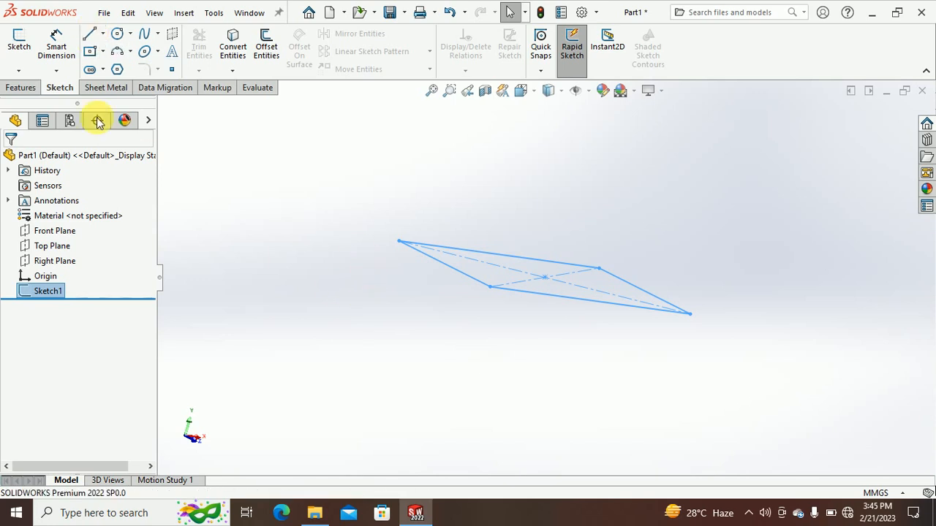
{"action": "mouse_move", "coordinate": [344, 287]}
{"action": "middle_mouse_down"}
{"action": "mouse_move", "coordinate": [376, 324]}
{"action": "mouse_move", "coordinate": [343, 330]}
{"action": "mouse_move", "coordinate": [230, 310]}
{"action": "middle_mouse_up"}
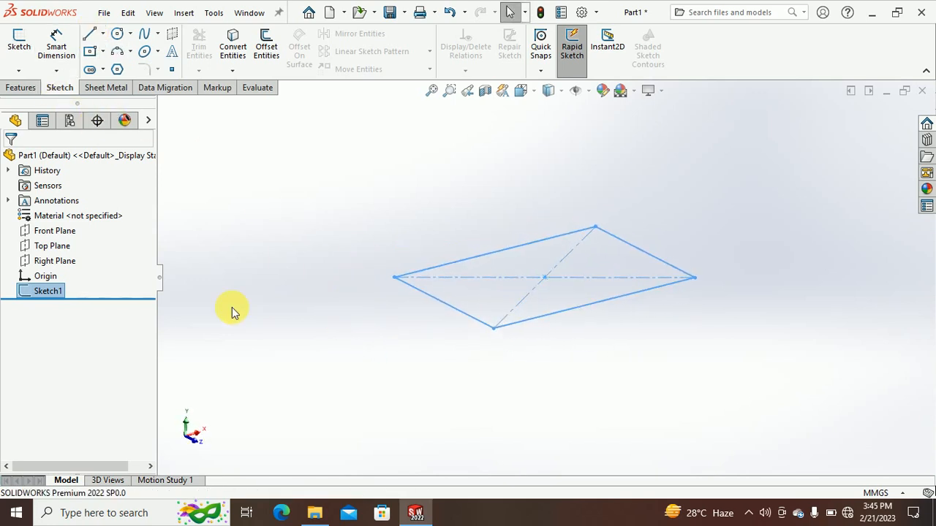
{"action": "left_click", "coordinate": [33, 232]}
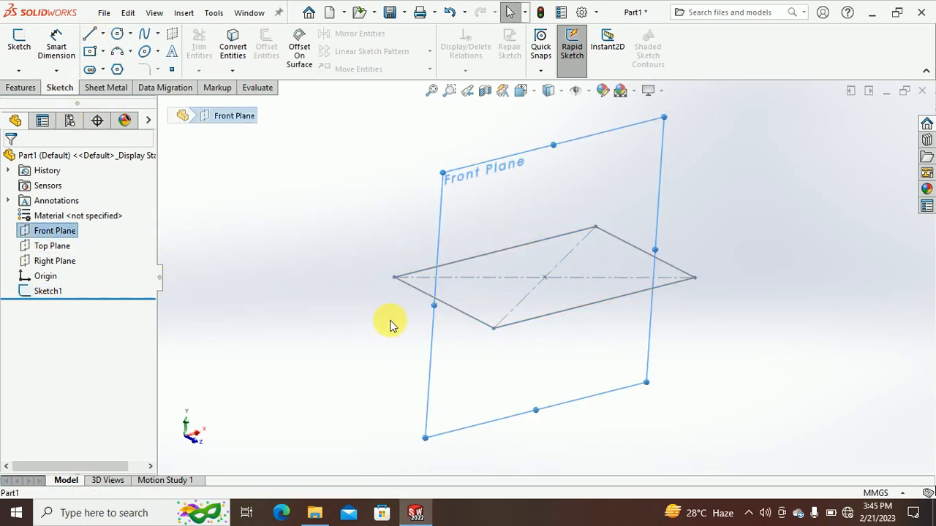
{"action": "middle_click_drag", "start_coordinate": [388, 324], "coordinate": [409, 312]}
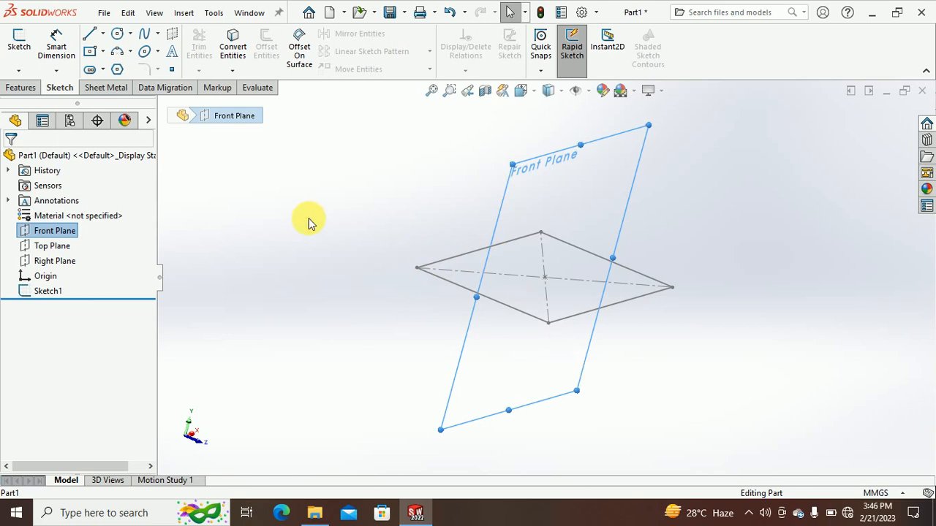
{"action": "left_click", "coordinate": [312, 244]}
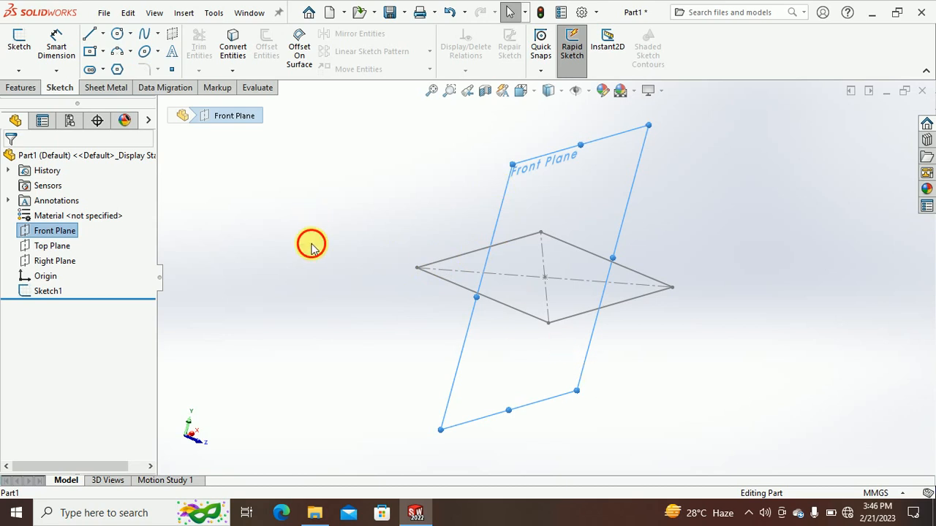
{"action": "right_click", "coordinate": [100, 92]}
{"action": "left_click", "coordinate": [278, 201]}
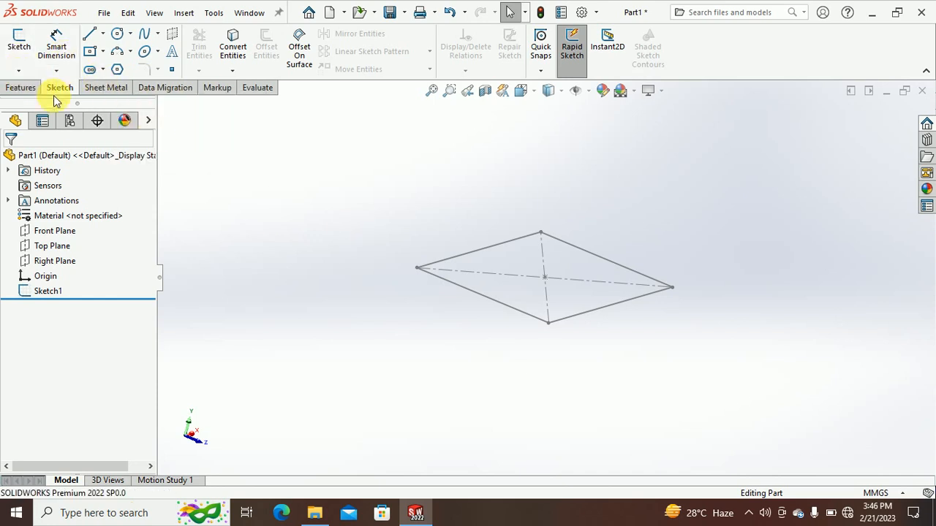
Start a 3D sketch and ready the Line tool with its drawing orientation set to the XY plane.
{"action": "left_click", "coordinate": [18, 71]}
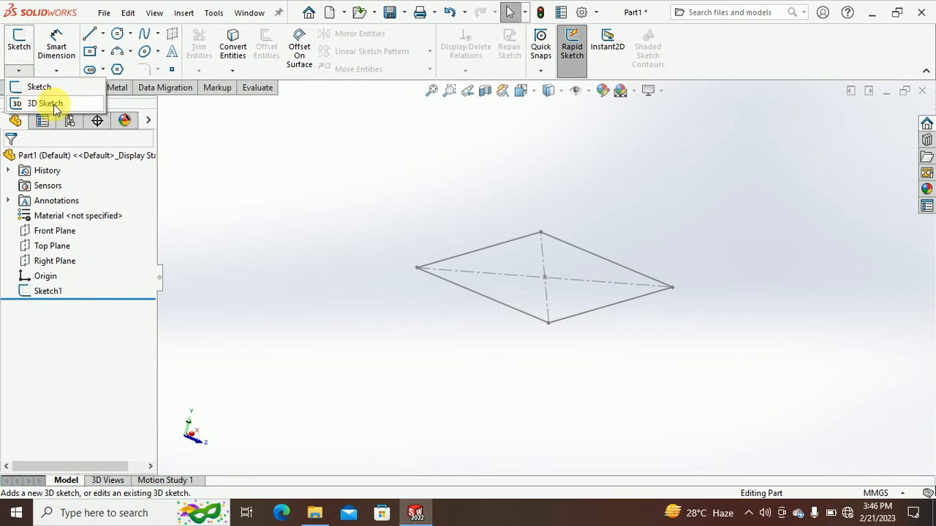
{"action": "left_click", "coordinate": [55, 106]}
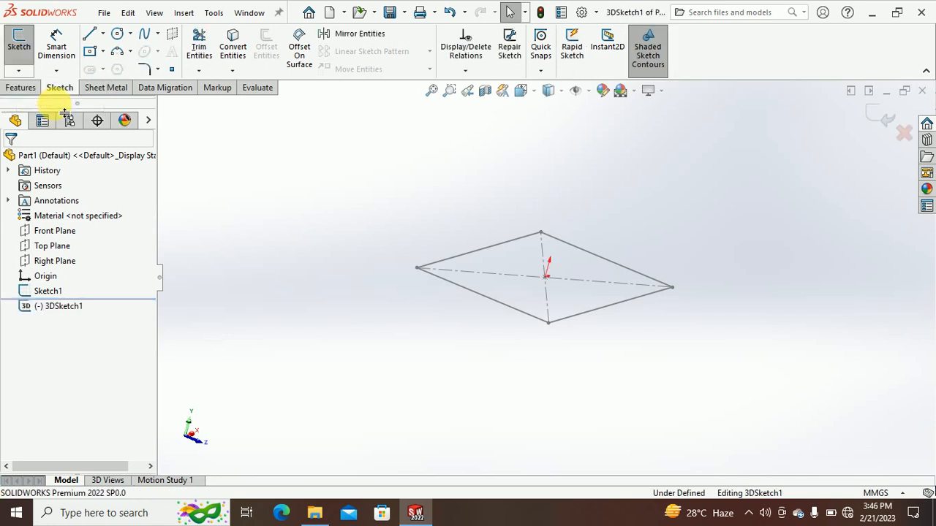
{"action": "left_click", "coordinate": [90, 35]}
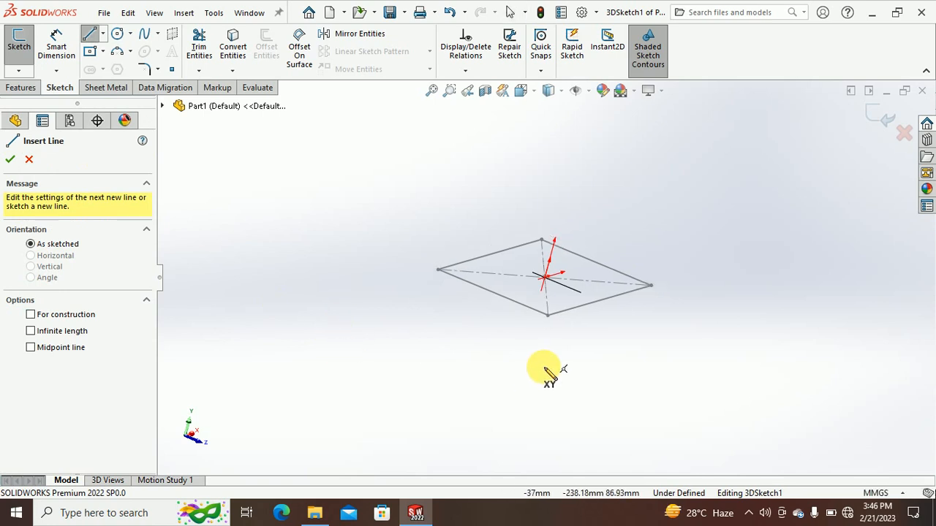
{"action": "scroll", "coordinate": [567, 251], "scroll_direction": "down", "scroll_amount": 1}
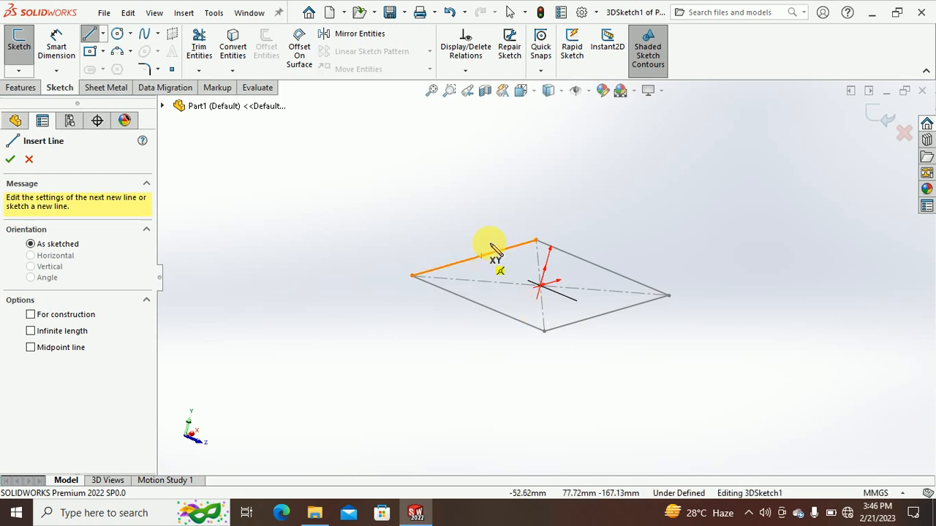
{"action": "middle_click_drag", "start_coordinate": [574, 324], "coordinate": [574, 334]}
{"action": "scroll", "coordinate": [553, 289], "scroll_direction": "down", "scroll_amount": 3}
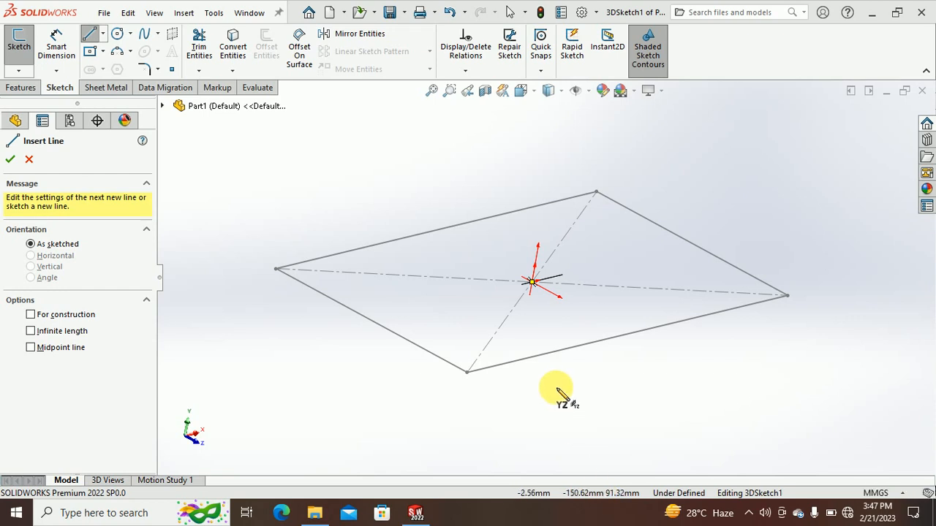
{"action": "mouse_move", "coordinate": [560, 388]}
{"action": "middle_mouse_down"}
{"action": "mouse_move", "coordinate": [629, 407]}
{"action": "mouse_move", "coordinate": [576, 401]}
{"action": "mouse_move", "coordinate": [505, 413]}
{"action": "mouse_move", "coordinate": [524, 414]}
{"action": "middle_mouse_up"}
{"action": "mouse_move", "coordinate": [613, 416]}
{"action": "middle_mouse_down"}
{"action": "mouse_move", "coordinate": [588, 330]}
{"action": "mouse_move", "coordinate": [592, 380]}
{"action": "mouse_move", "coordinate": [589, 356]}
{"action": "middle_mouse_up"}
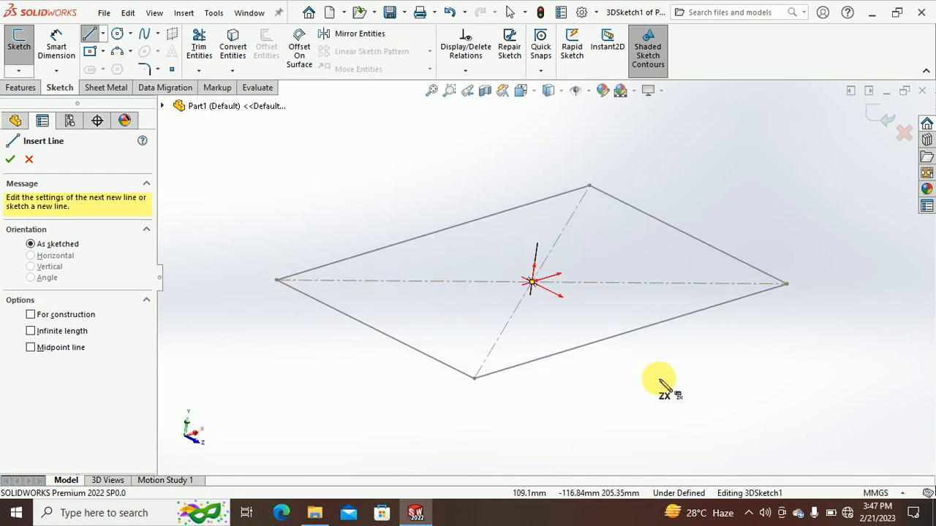
{"action": "key", "text": "Tab"}
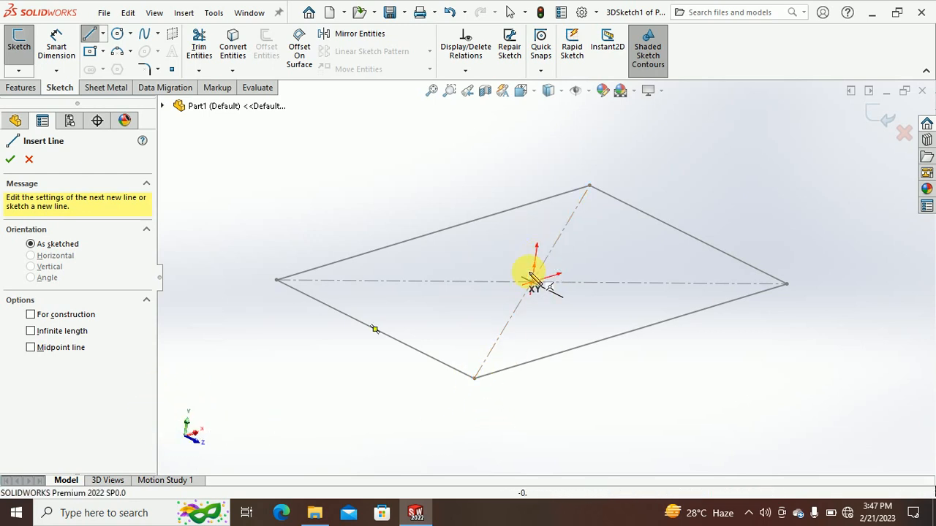
{"action": "scroll", "coordinate": [436, 405], "scroll_direction": "up", "scroll_amount": 3}
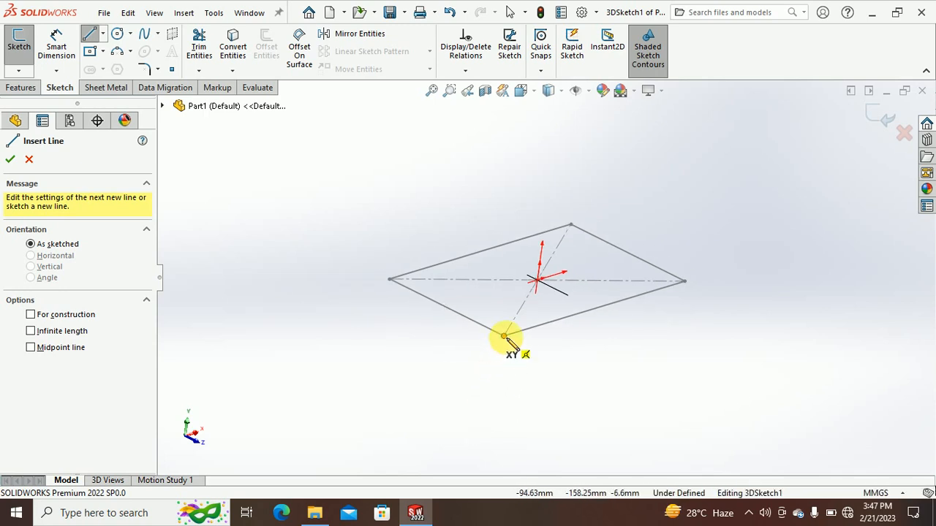
Draw a leg line about 1100 mm long straight down along Y from the rectangle's nearest corner.
{"action": "left_click", "coordinate": [505, 336]}
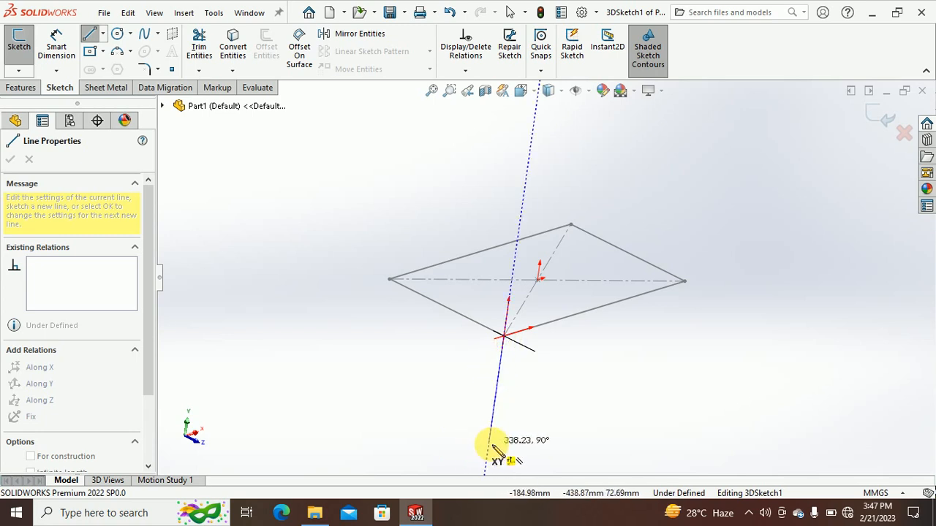
{"action": "scroll", "coordinate": [492, 446], "scroll_direction": "up", "scroll_amount": 5}
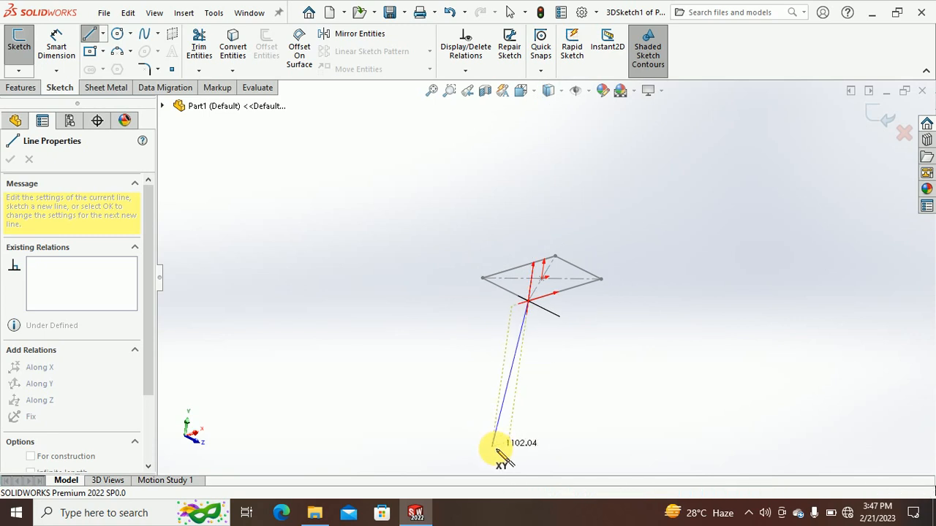
{"action": "left_click", "coordinate": [507, 443]}
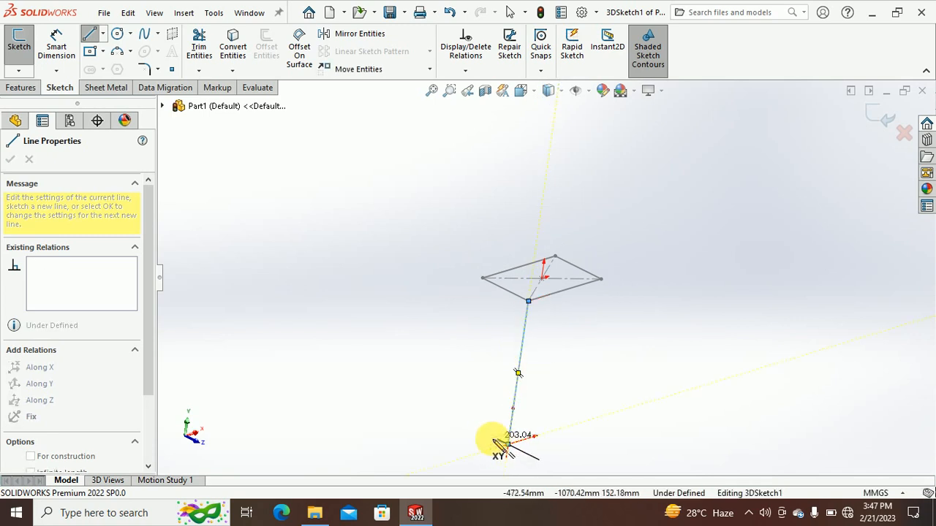
{"action": "key", "text": "Escape"}
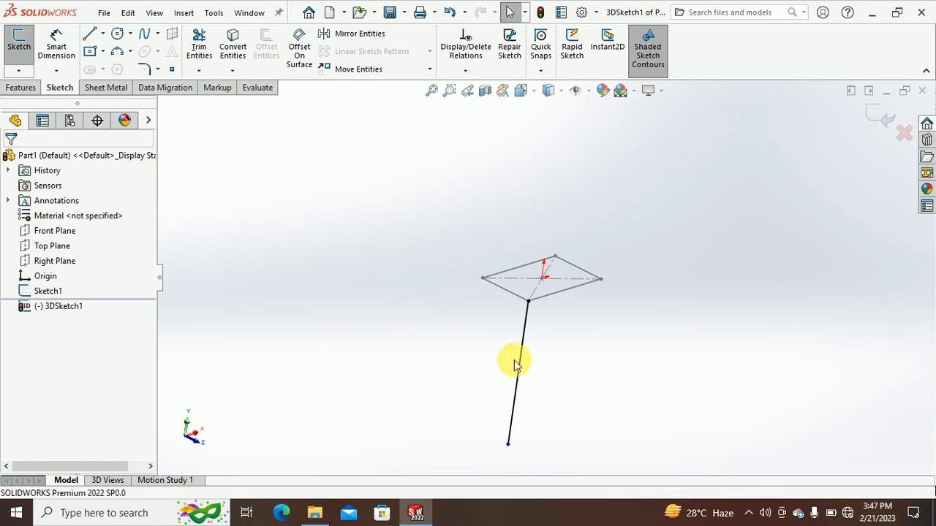
{"action": "left_click", "coordinate": [304, 236]}
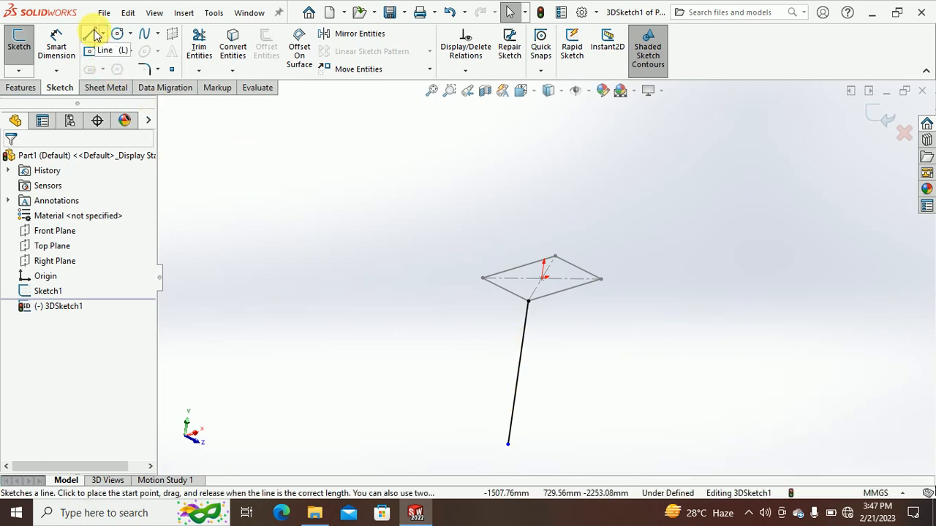
Draw a second leg line about 1144 mm long straight down from the rectangle's leftmost corner.
{"action": "left_click", "coordinate": [91, 34]}
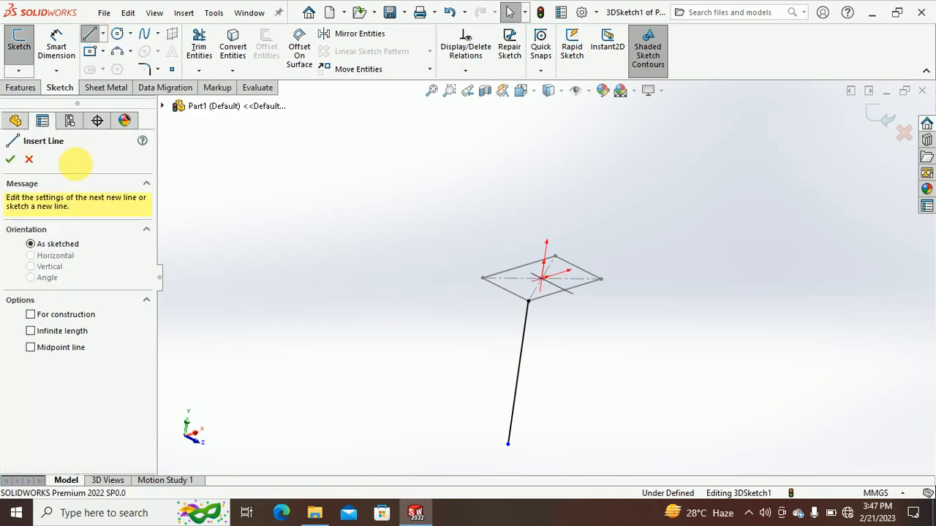
{"action": "left_click", "coordinate": [481, 280]}
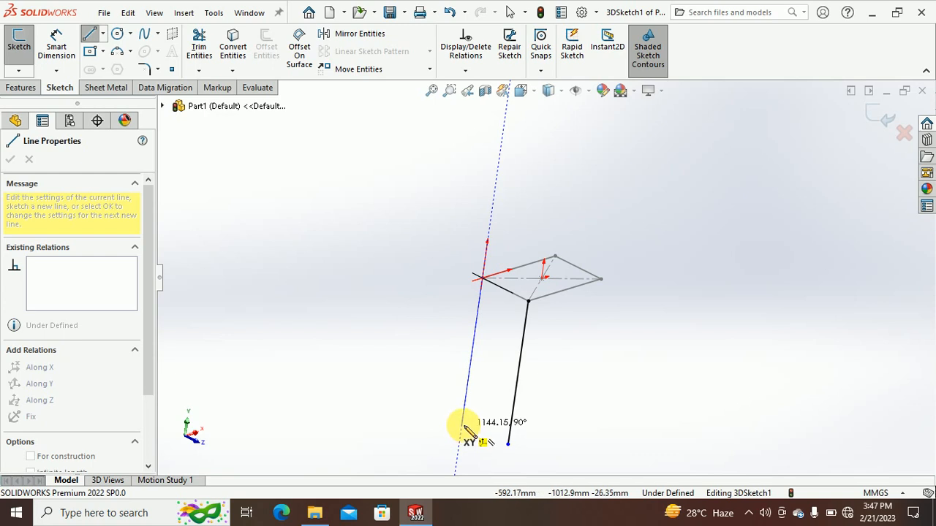
{"action": "key", "text": "Escape"}
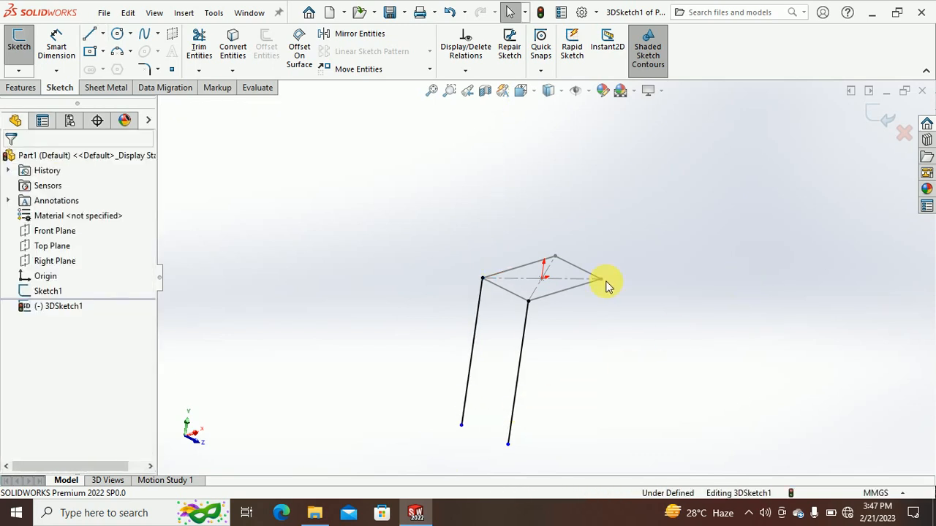
Draw a third leg line about 1031 mm long straight down along Y from the rectangle's rightmost corner.
{"action": "key", "text": "Return"}
{"action": "left_click", "coordinate": [600, 279]}
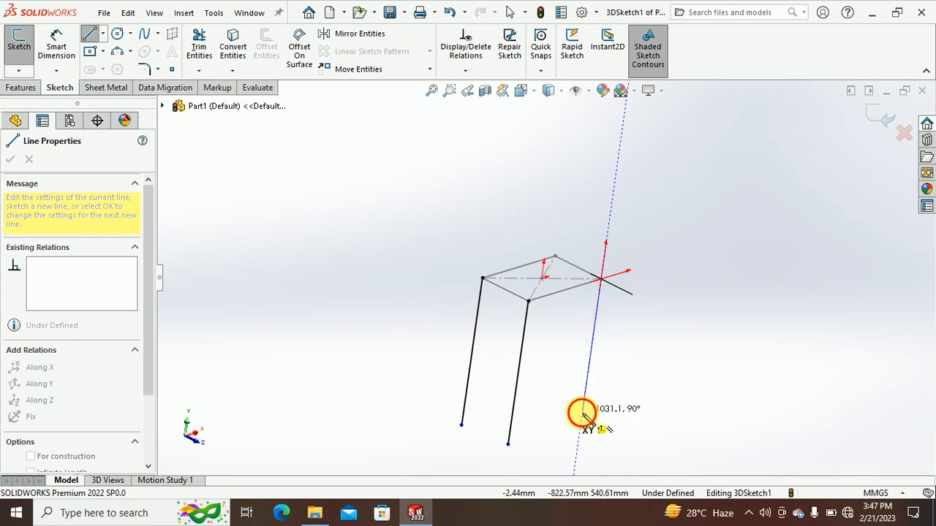
{"action": "double_click", "coordinate": [581, 413]}
{"action": "key", "text": "Escape"}
{"action": "key", "text": "Escape"}
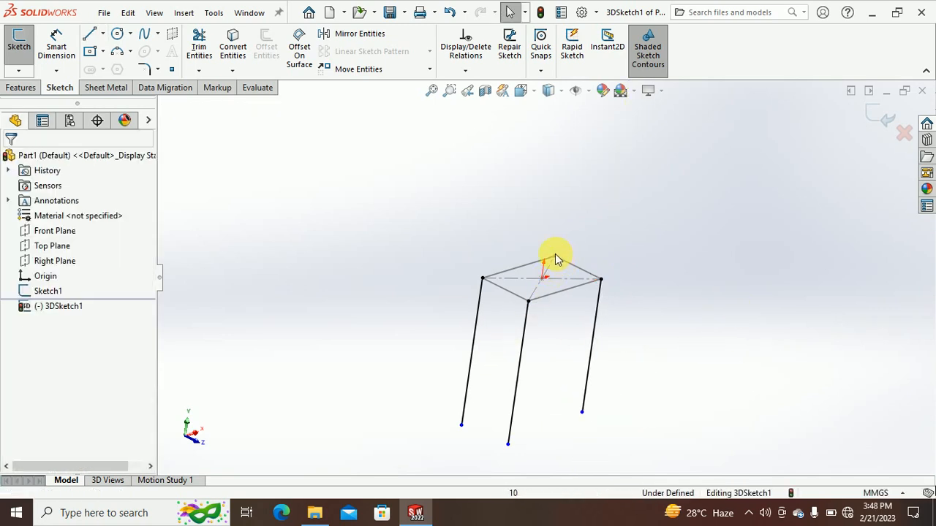
Draw the fourth leg line about 1230 mm long straight down from the rectangle's rear corner.
{"action": "key", "text": "l"}
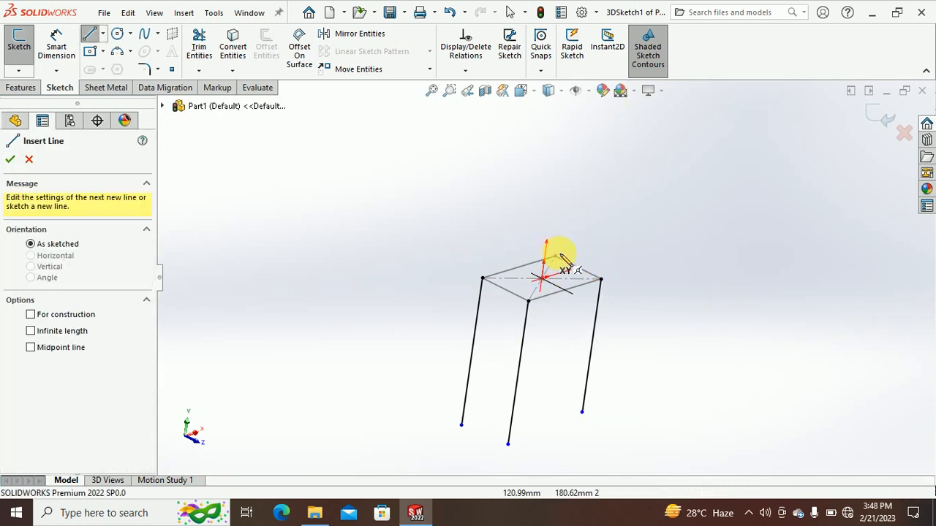
{"action": "left_click", "coordinate": [555, 257]}
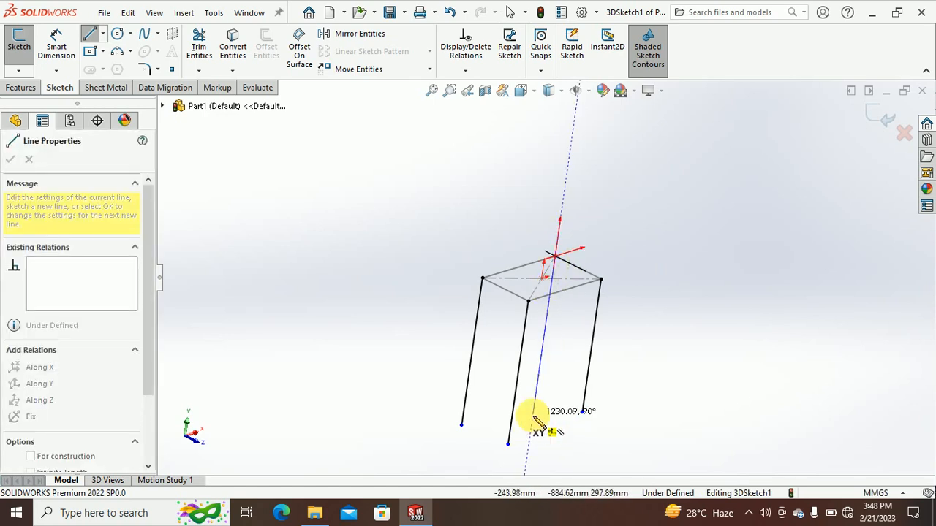
{"action": "left_click", "coordinate": [533, 416]}
{"action": "key", "text": "Escape"}
Select all four leg lines and make them equal in length.
{"action": "scroll", "coordinate": [522, 365], "scroll_direction": "up", "scroll_amount": 2}
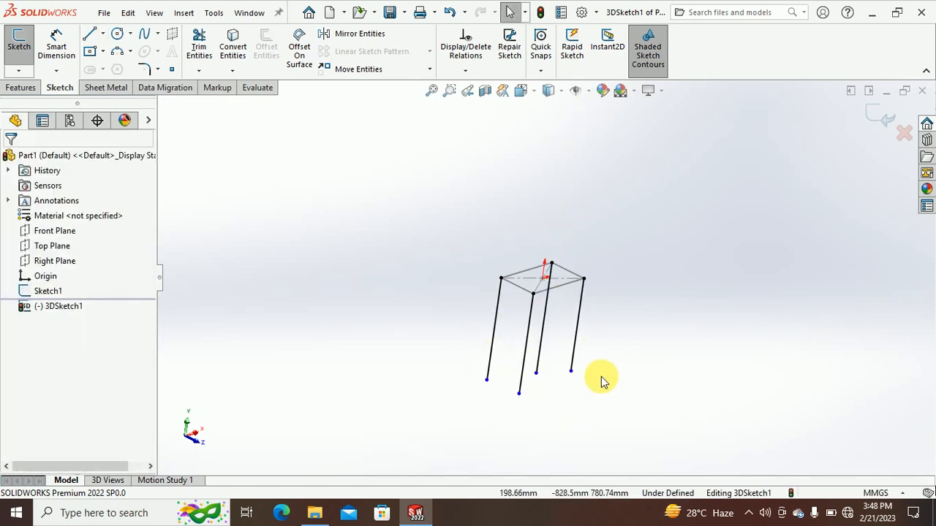
{"action": "left_click_drag", "start_coordinate": [600, 341], "coordinate": [438, 430]}
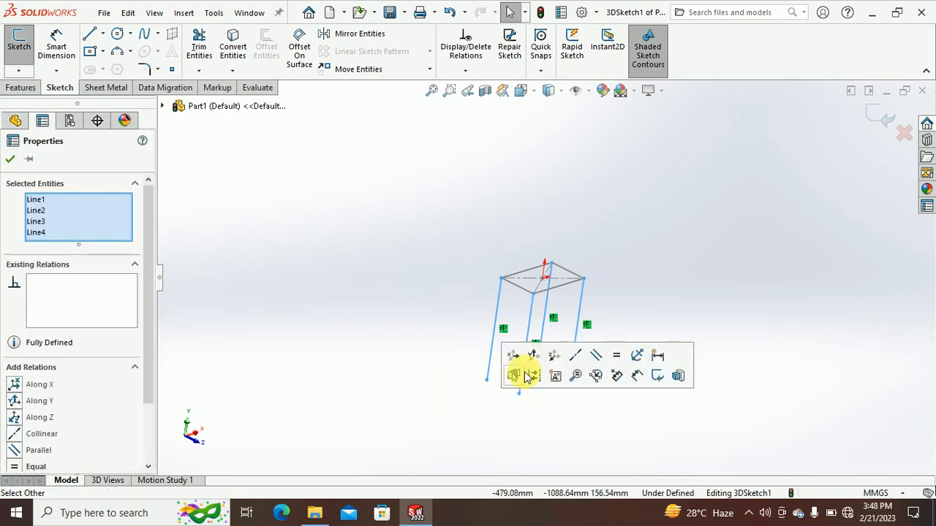
{"action": "left_click", "coordinate": [615, 362]}
{"action": "left_click", "coordinate": [655, 269]}
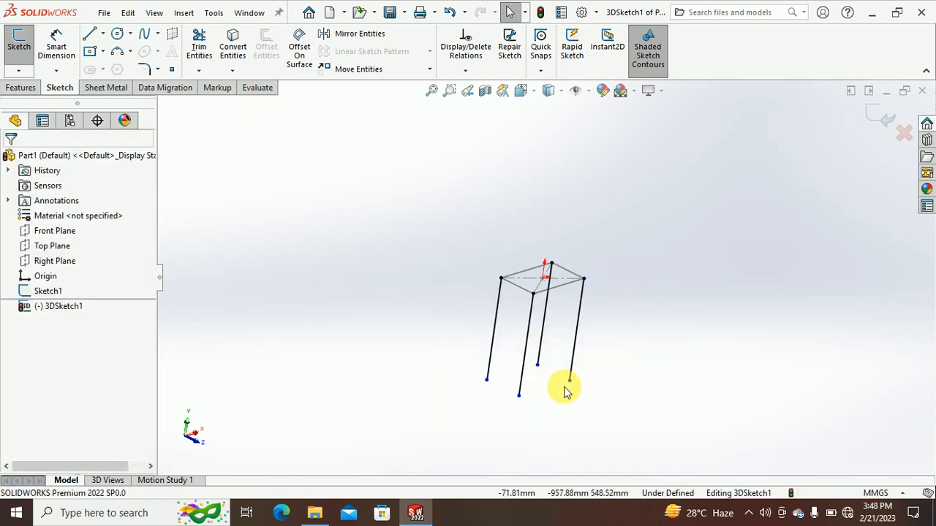
Dimension the leg line under the rectangle's rightmost corner to 1200 mm.
{"action": "left_click", "coordinate": [568, 373]}
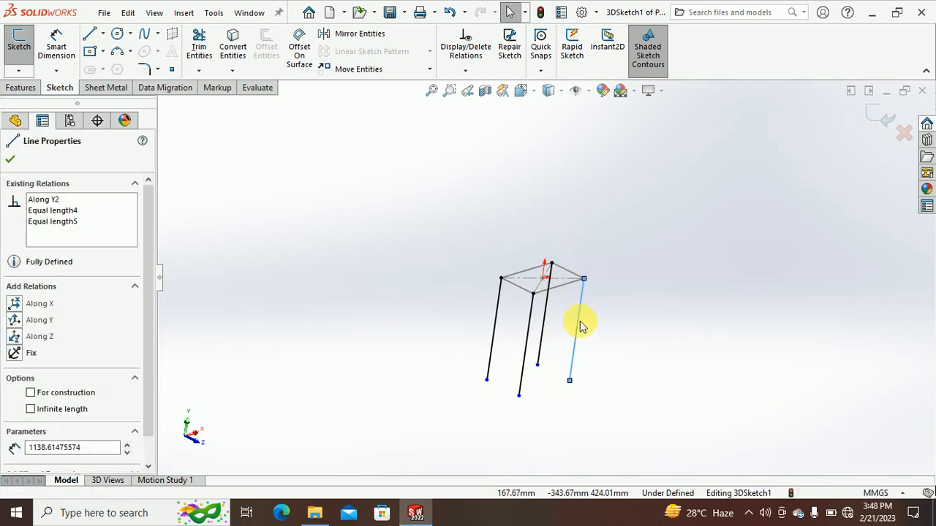
{"action": "scroll", "coordinate": [571, 326], "scroll_direction": "down", "scroll_amount": 2}
{"action": "left_click", "coordinate": [57, 49]}
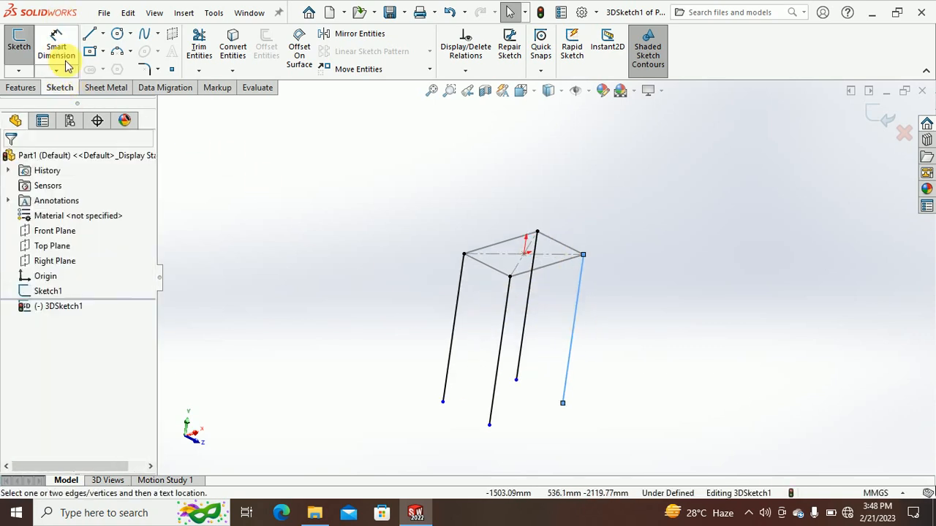
{"action": "left_click", "coordinate": [578, 315]}
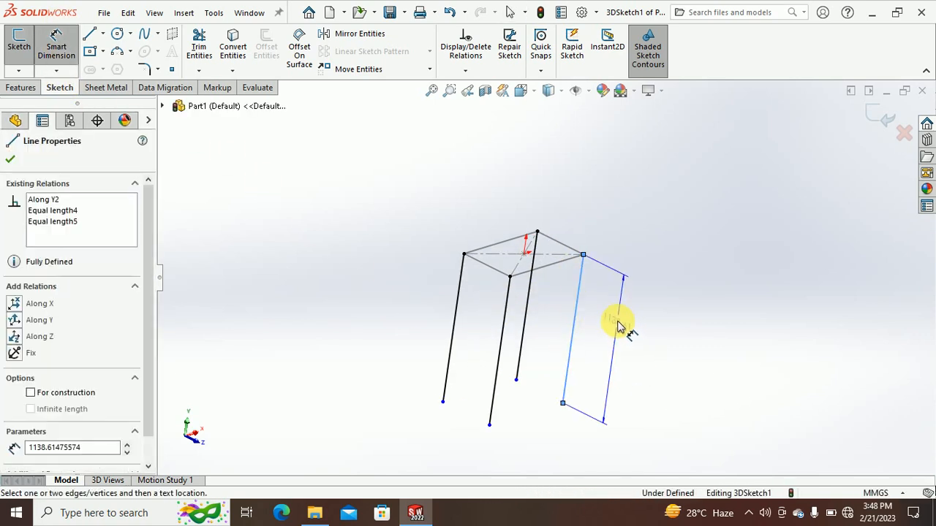
{"action": "left_click", "coordinate": [606, 324]}
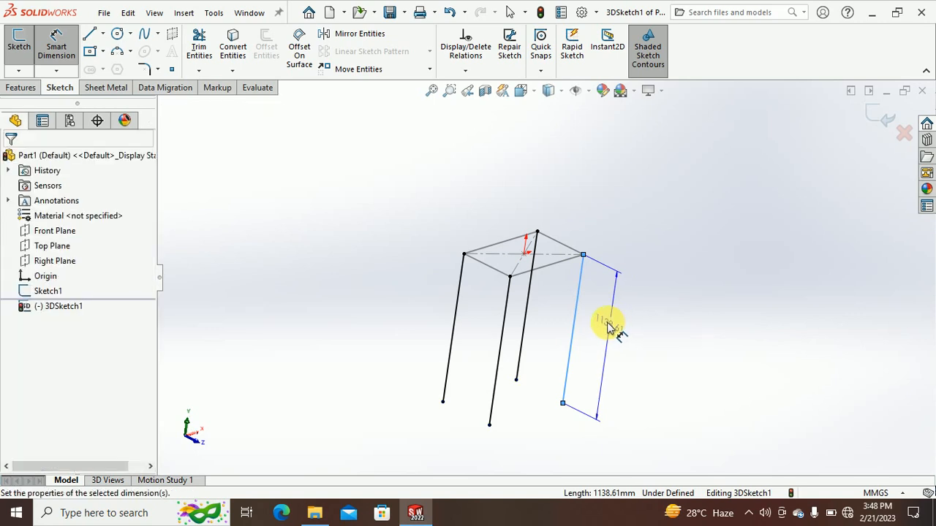
{"action": "type", "text": "1200"}
{"action": "key", "text": "Return"}
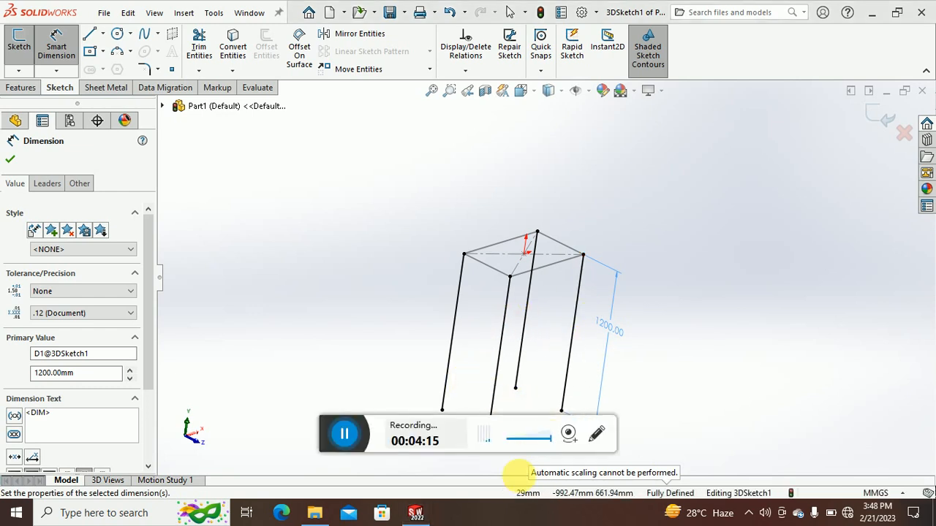
{"action": "left_click", "coordinate": [347, 434]}
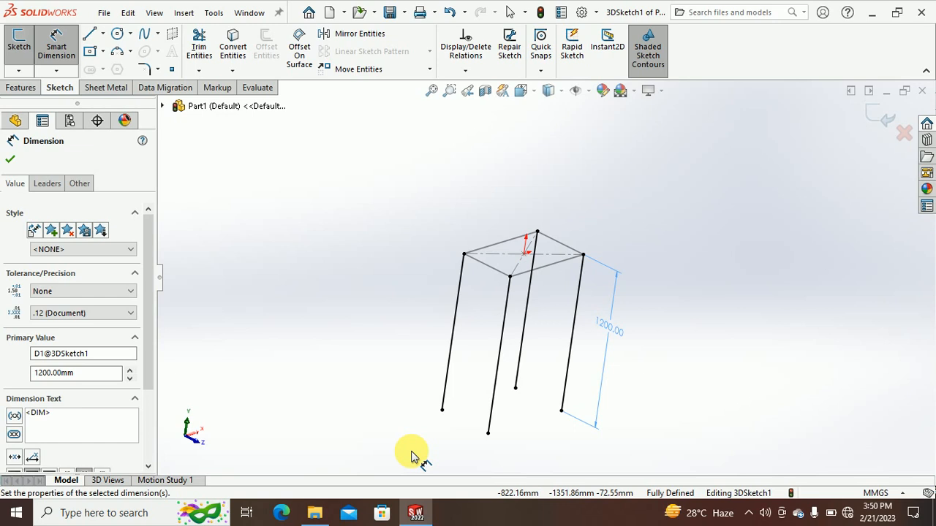
{"action": "left_click", "coordinate": [317, 301]}
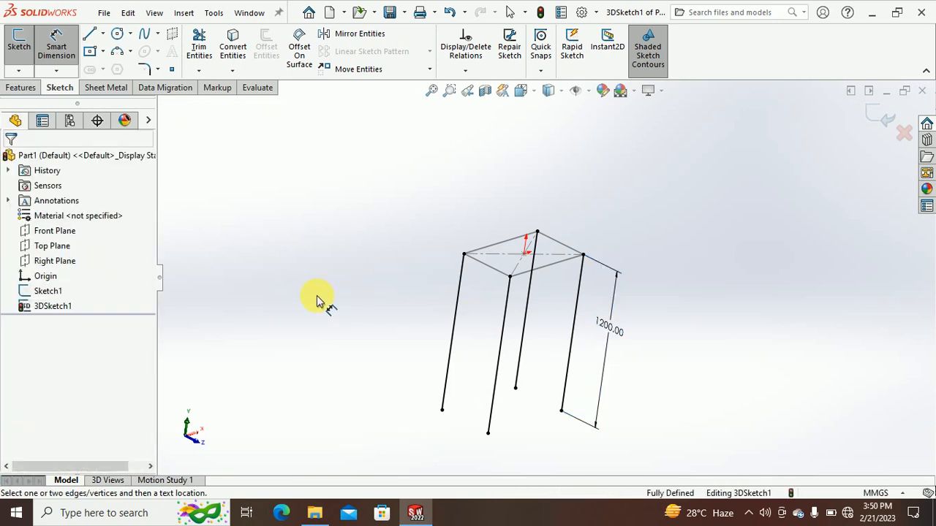
Draw a 450 mm crossbar line along Z between the leftmost and nearest legs, a little above their lower ends.
{"action": "scroll", "coordinate": [427, 356], "scroll_direction": "up", "scroll_amount": 2}
{"action": "scroll", "coordinate": [590, 367], "scroll_direction": "down", "scroll_amount": 2}
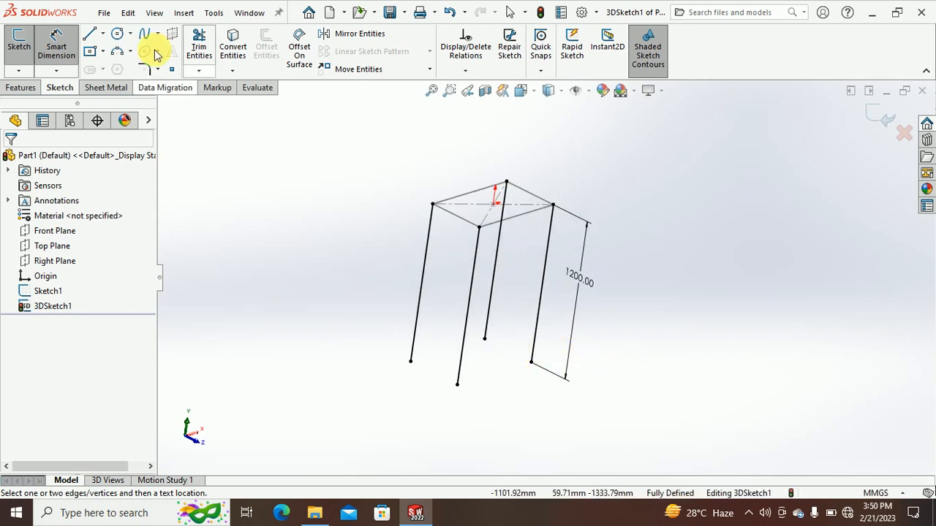
{"action": "left_click", "coordinate": [89, 34]}
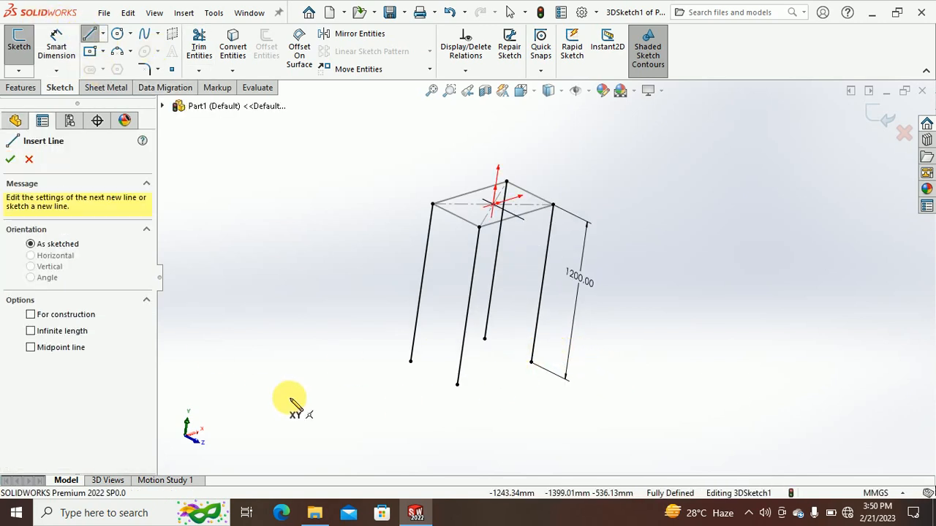
{"action": "scroll", "coordinate": [340, 435], "scroll_direction": "down", "scroll_amount": 1}
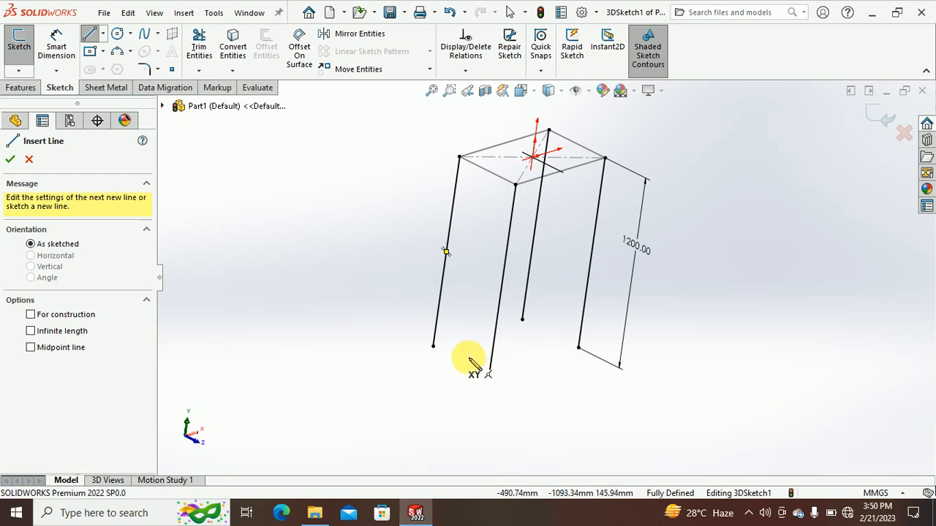
{"action": "left_click", "coordinate": [437, 320]}
{"action": "left_click", "coordinate": [491, 341]}
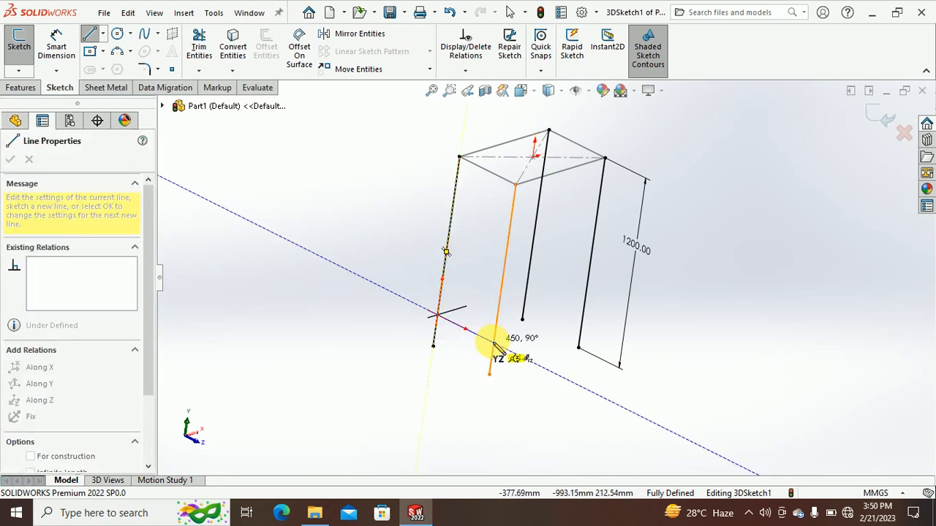
{"action": "left_click", "coordinate": [493, 344]}
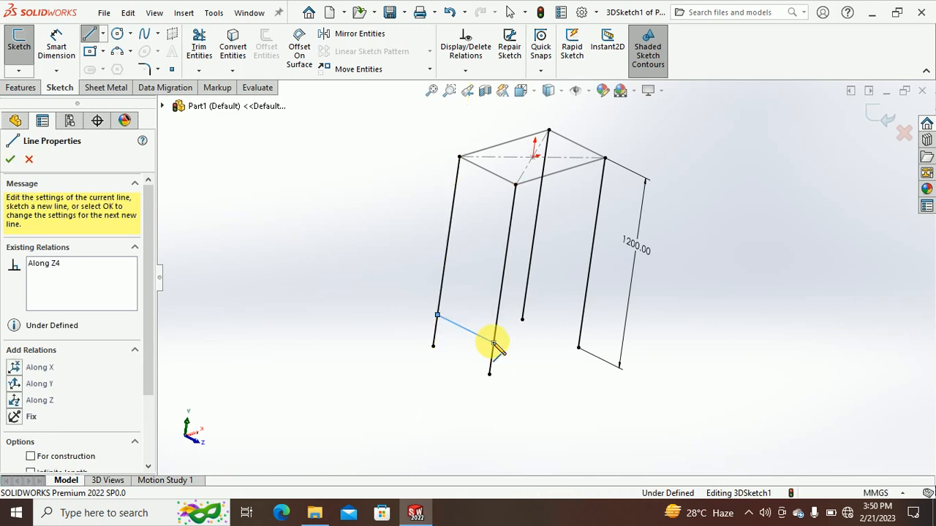
{"action": "key", "text": "Escape"}
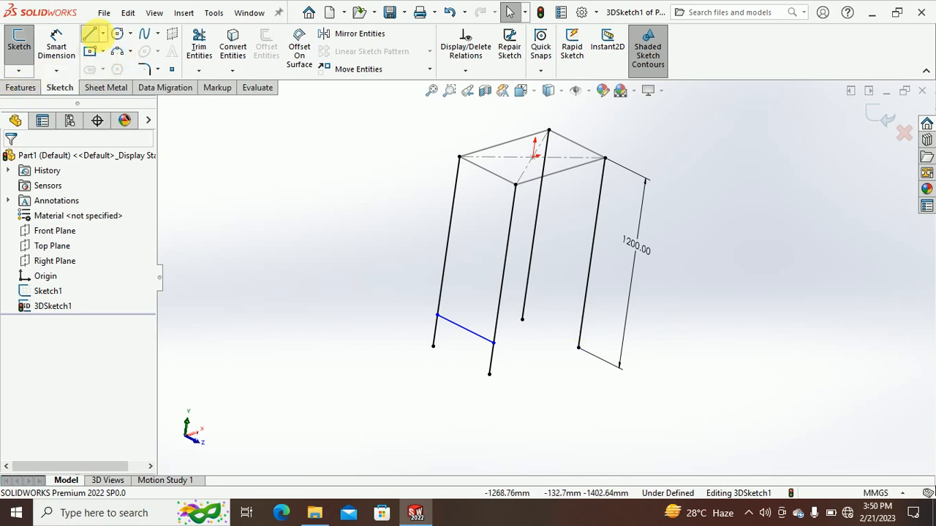
Draw a matching 450 mm crossbar line along Z between the rear and rightmost legs, near their lower ends.
{"action": "left_click", "coordinate": [89, 34]}
{"action": "left_click", "coordinate": [522, 319]}
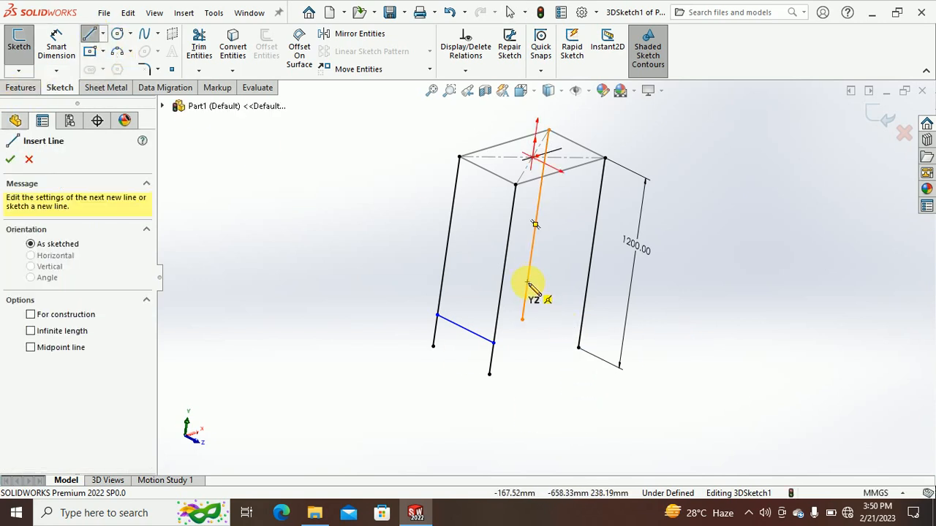
{"action": "left_click", "coordinate": [527, 283]}
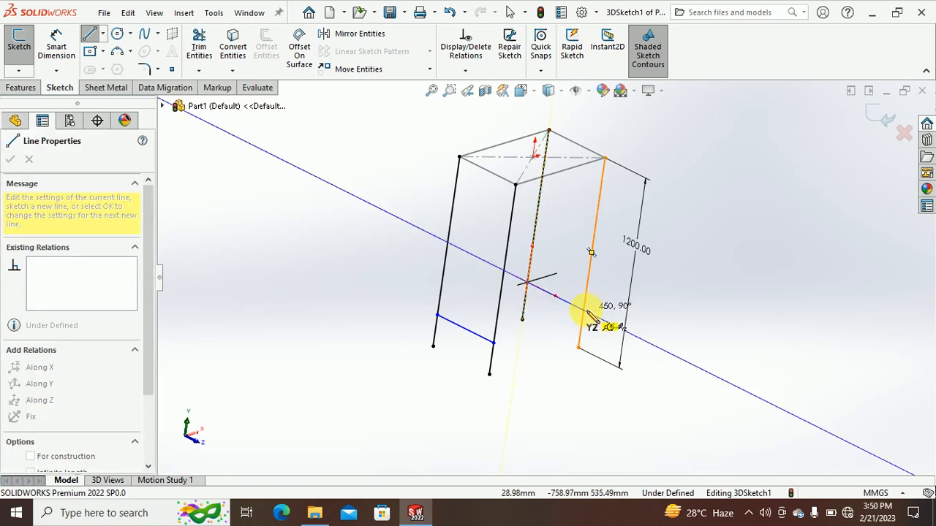
{"action": "left_click", "coordinate": [583, 310]}
{"action": "key", "text": "Escape"}
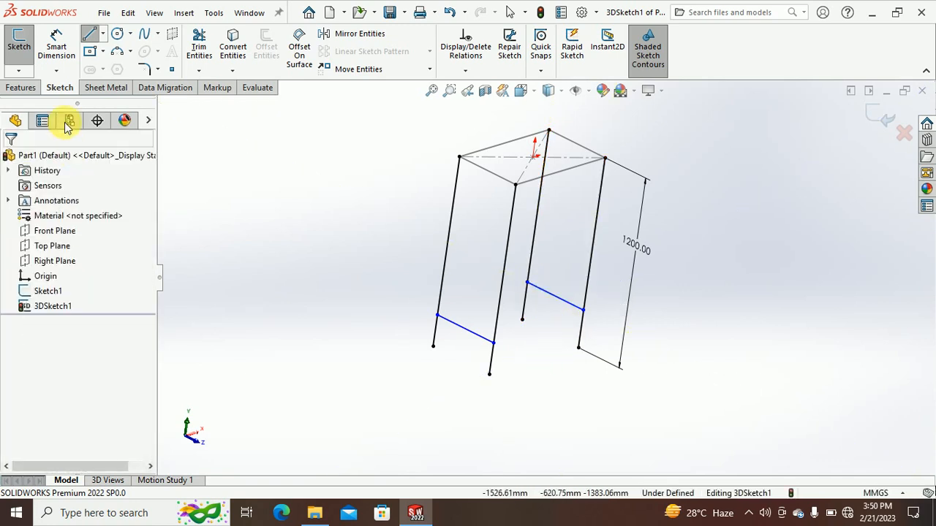
Draw a stretcher line about 751 mm long joining the midpoints of the two crossbars, using the ZX drawing plane.
{"action": "left_click", "coordinate": [89, 34]}
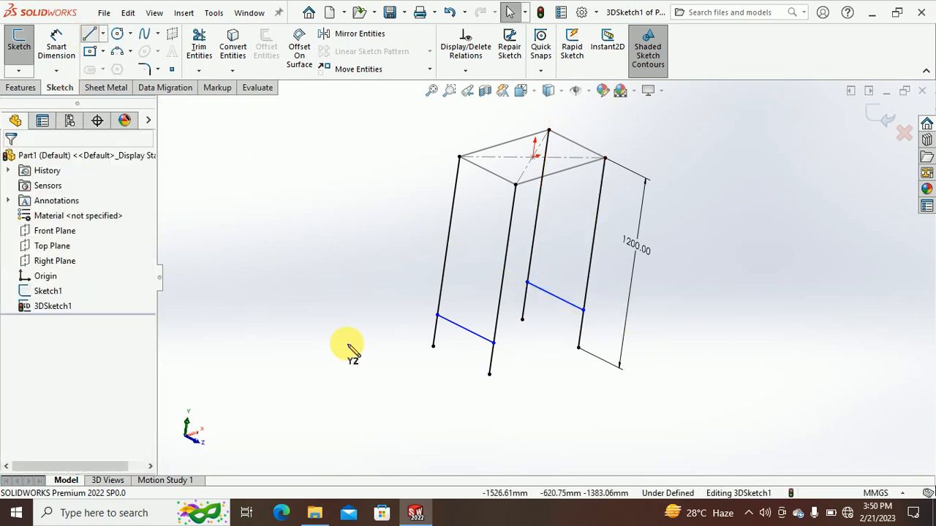
{"action": "left_click", "coordinate": [465, 329]}
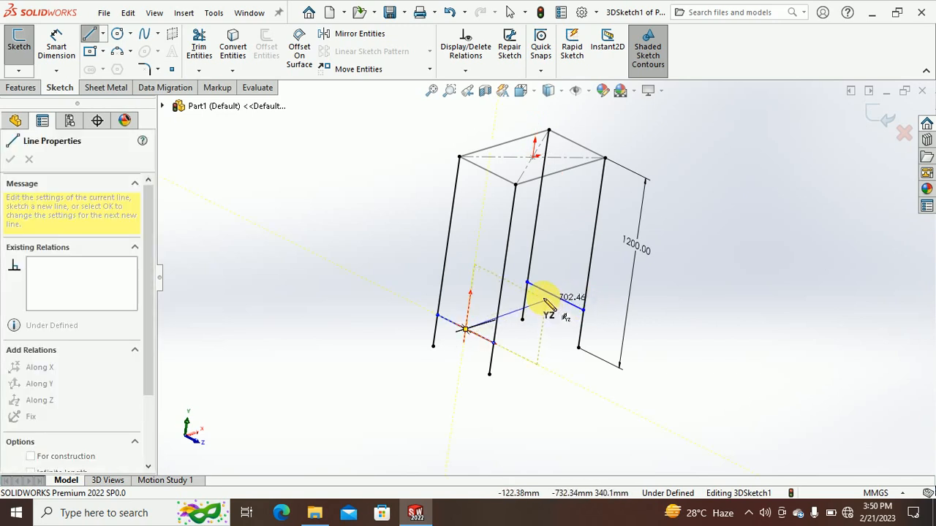
{"action": "key", "text": "Tab"}
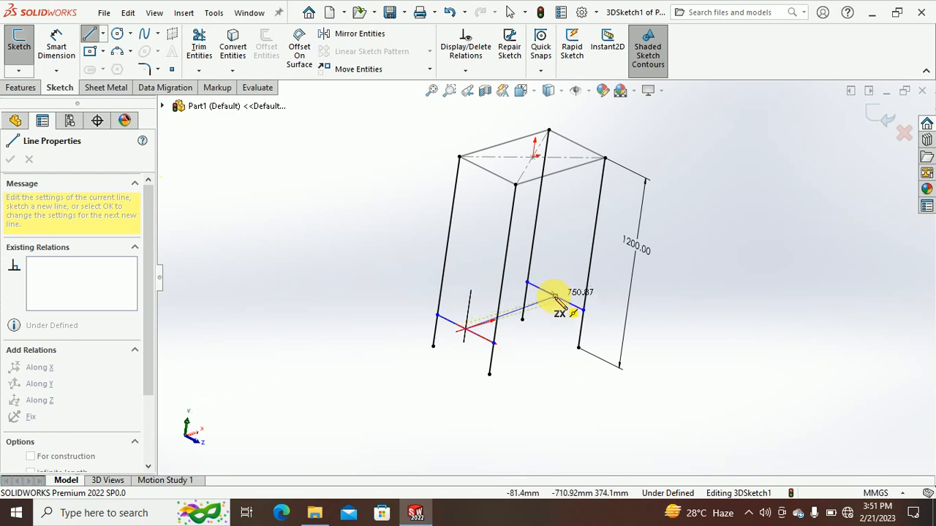
{"action": "left_click", "coordinate": [555, 297]}
{"action": "key", "text": "Escape"}
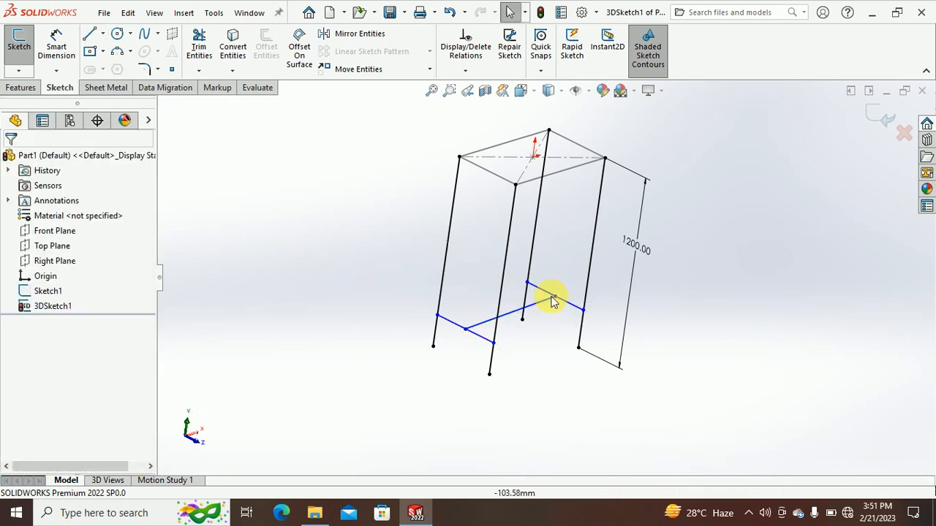
Add an Along X relation to the stretcher line between the crossbars.
{"action": "scroll", "coordinate": [554, 303], "scroll_direction": "down", "scroll_amount": 3}
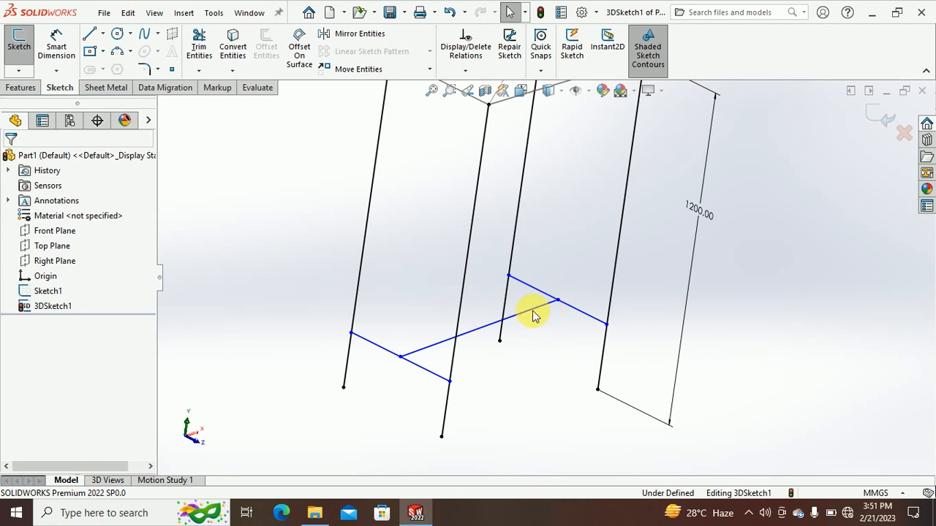
{"action": "left_click", "coordinate": [544, 304]}
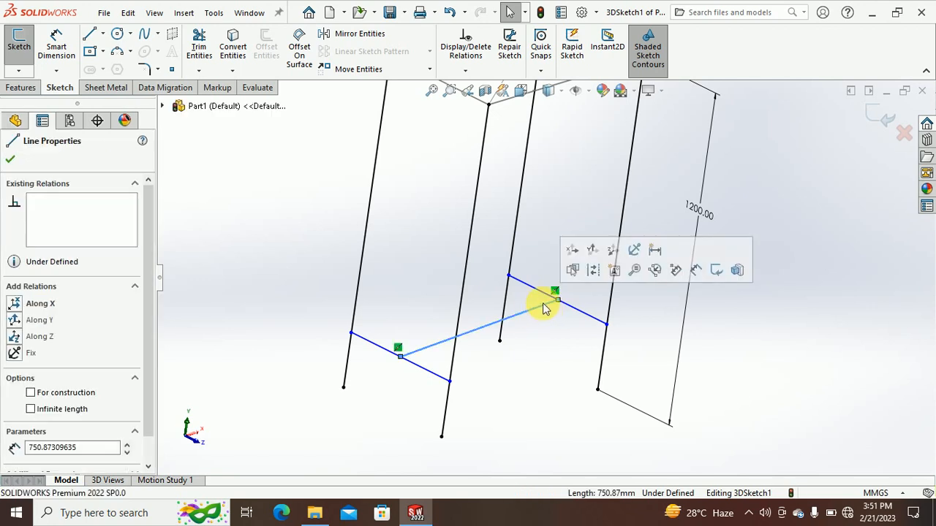
{"action": "left_click", "coordinate": [16, 304]}
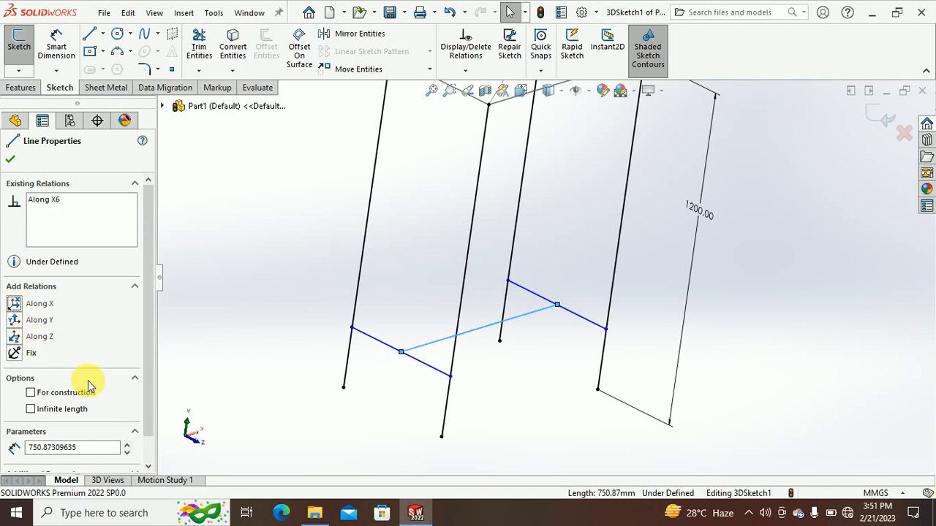
{"action": "left_click", "coordinate": [589, 322]}
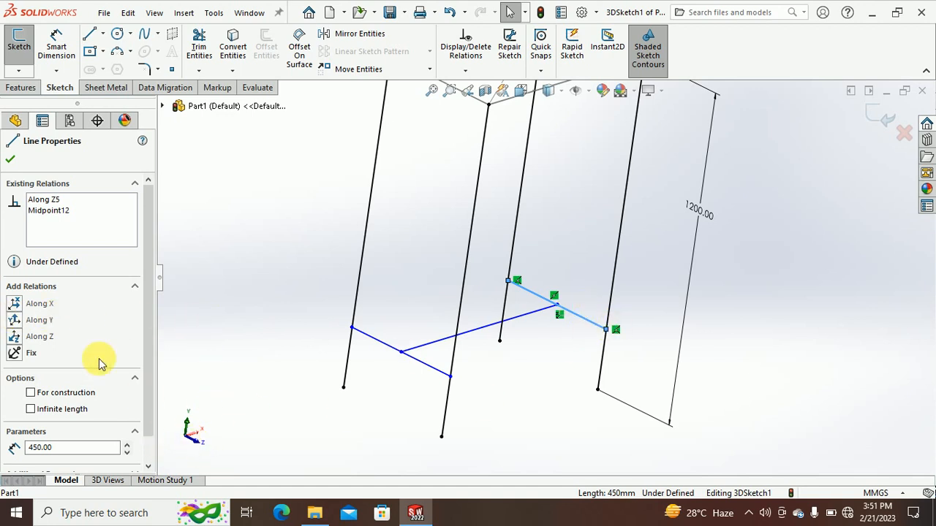
{"action": "left_click", "coordinate": [225, 303]}
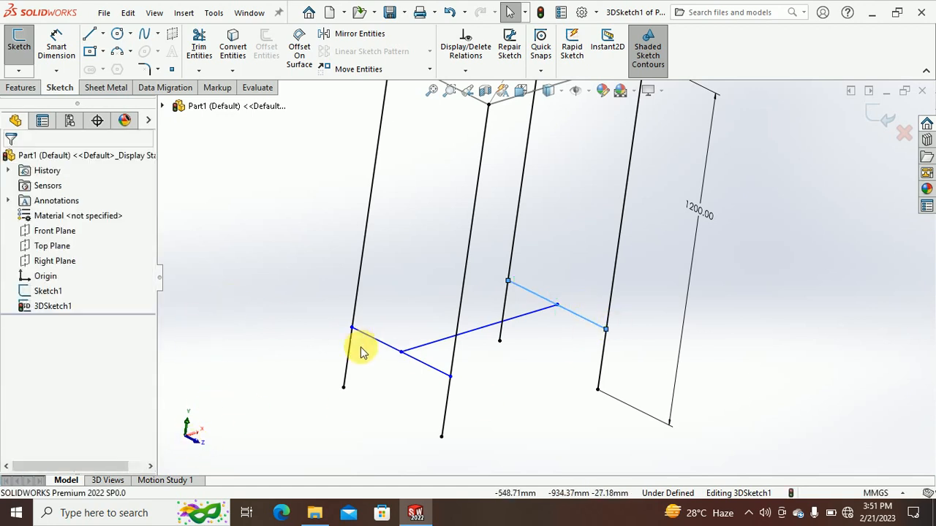
Dimension the crossbar's end 125 mm above the lower end of the nearest leg and finish the 3D sketch.
{"action": "scroll", "coordinate": [581, 307], "scroll_direction": "up", "scroll_amount": 2}
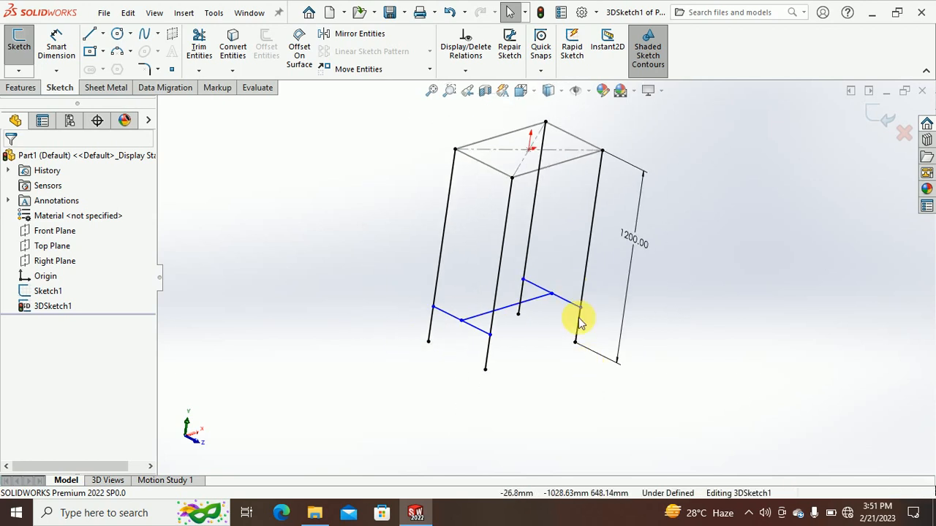
{"action": "right_click_drag", "start_coordinate": [538, 317], "coordinate": [536, 294]}
{"action": "left_click", "coordinate": [489, 335]}
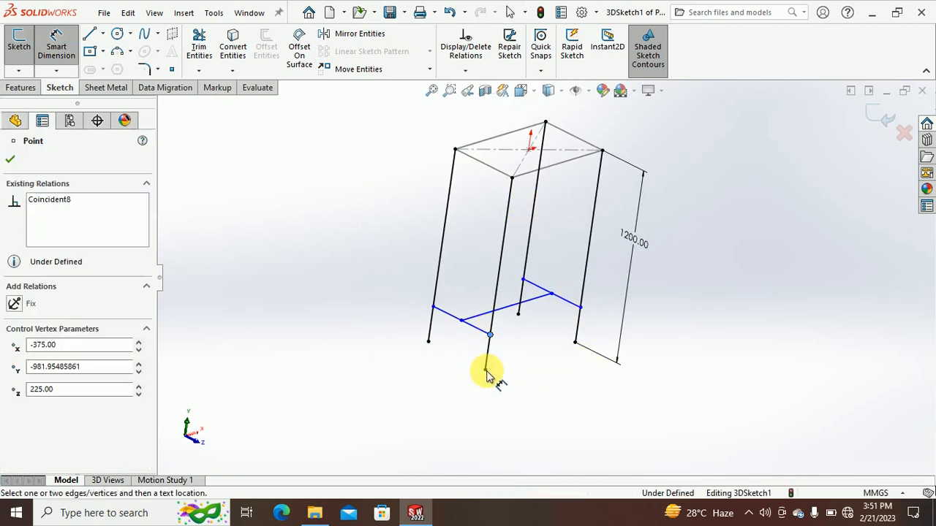
{"action": "left_click", "coordinate": [485, 369]}
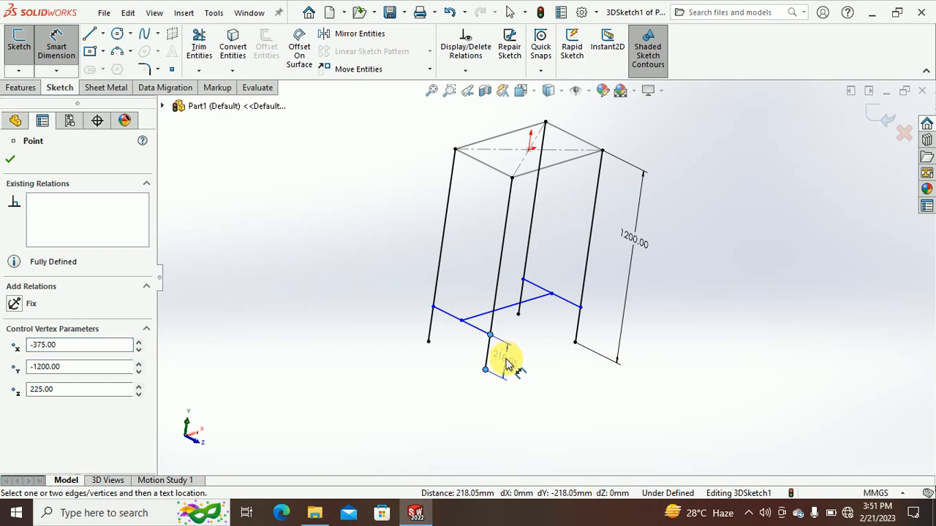
{"action": "left_click", "coordinate": [506, 361]}
{"action": "left_click", "coordinate": [502, 358]}
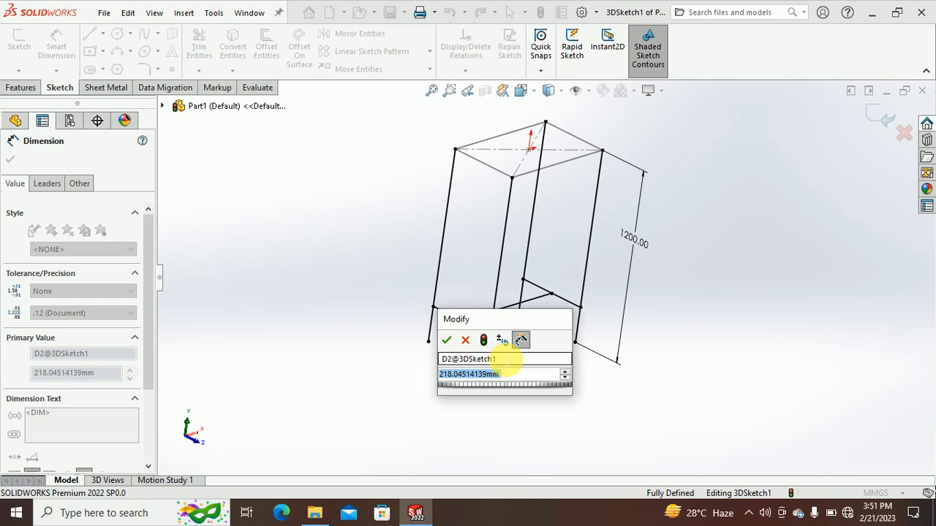
{"action": "type", "text": "12"}
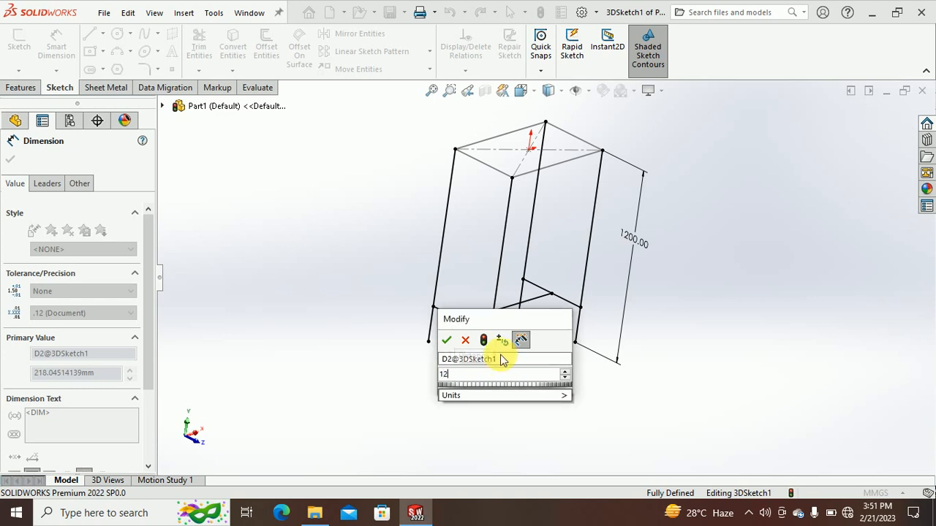
{"action": "type", "text": "5"}
{"action": "key", "text": "Return"}
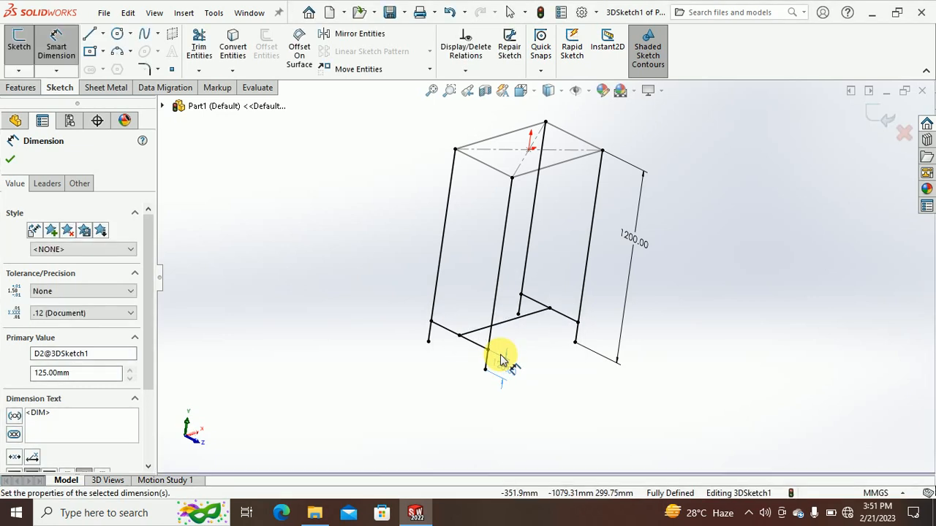
{"action": "key", "text": "Escape"}
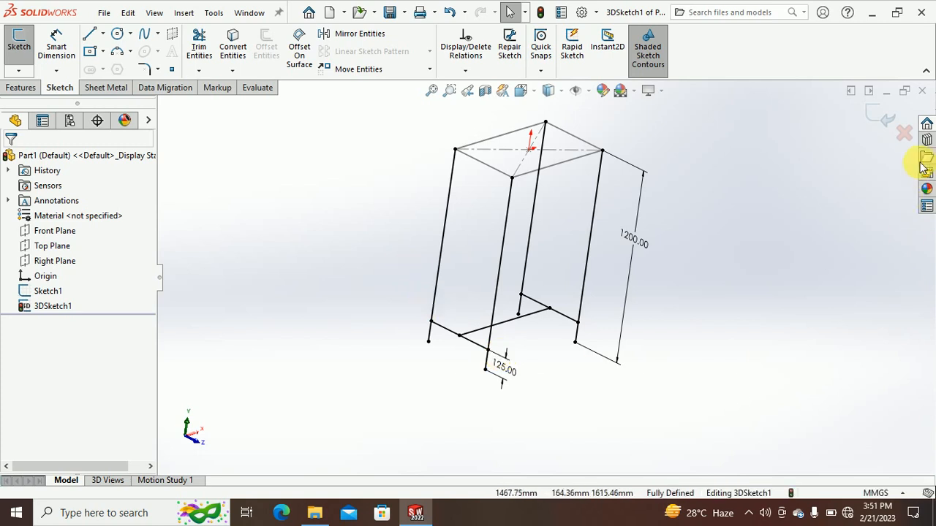
{"action": "left_click", "coordinate": [880, 110]}
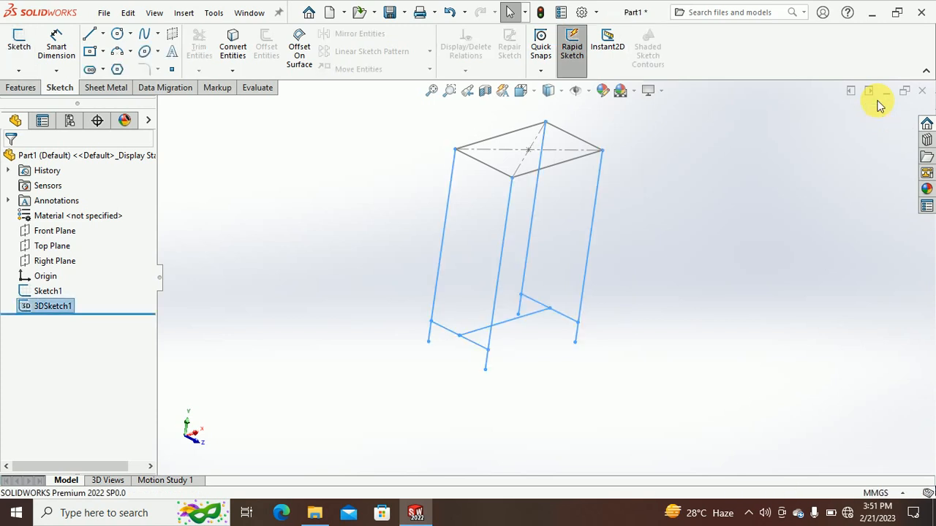
Add the Weldments tool set to the CommandManager.
{"action": "right_click", "coordinate": [106, 87]}
{"action": "mouse_move", "coordinate": [157, 146]}
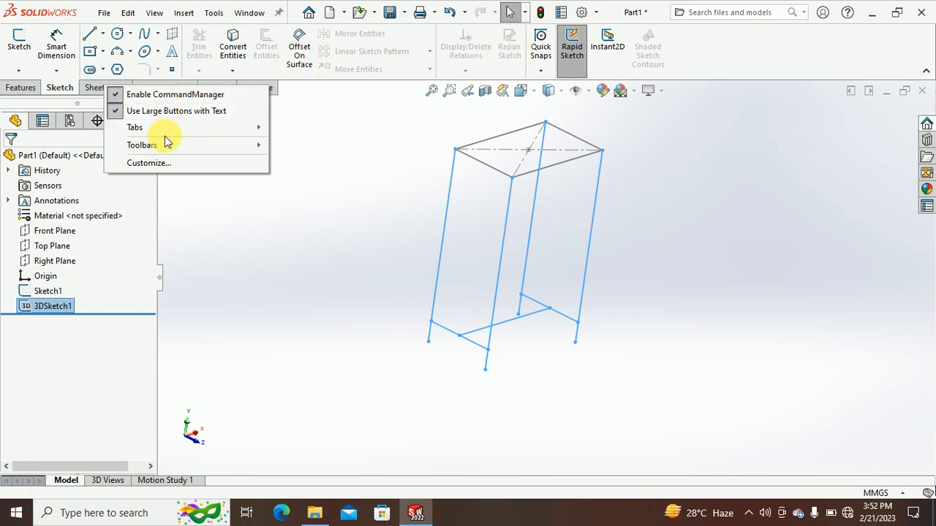
{"action": "mouse_move", "coordinate": [163, 130]}
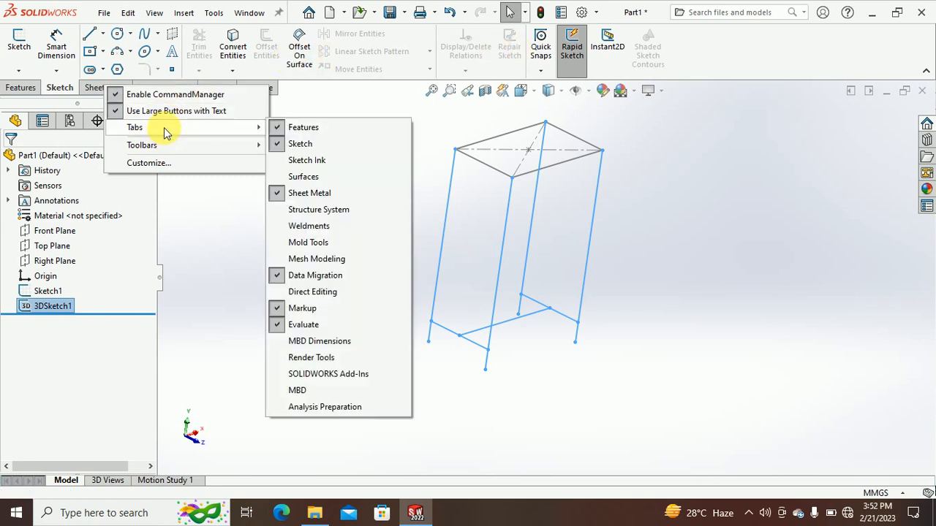
{"action": "left_click", "coordinate": [298, 231]}
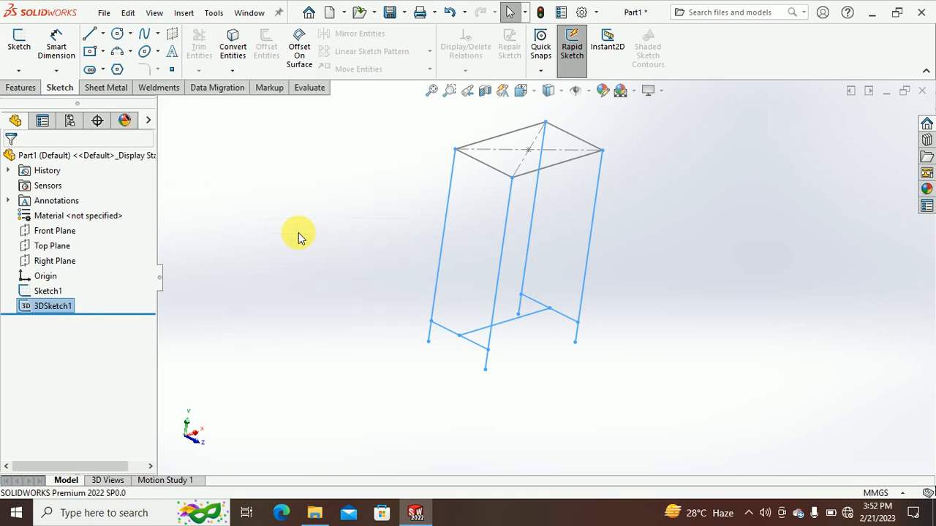
{"action": "right_click", "coordinate": [303, 90]}
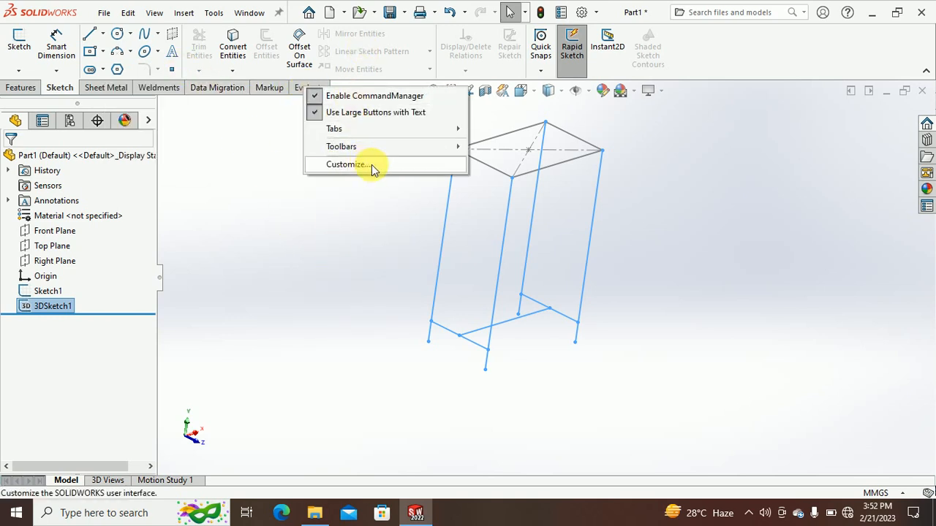
{"action": "left_click", "coordinate": [278, 281]}
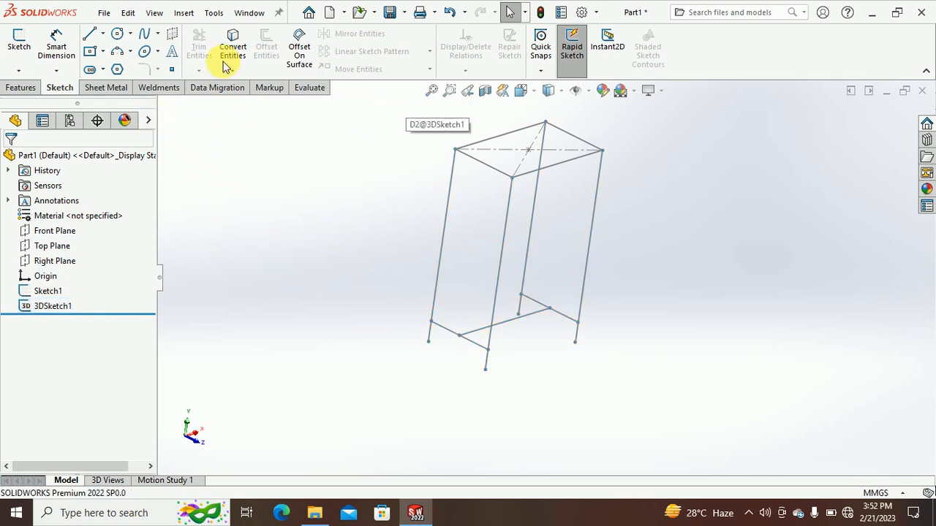
Start a Structural Member with the iso standard, square tube type and 20 x 20 x 2 size.
{"action": "left_click", "coordinate": [159, 88]}
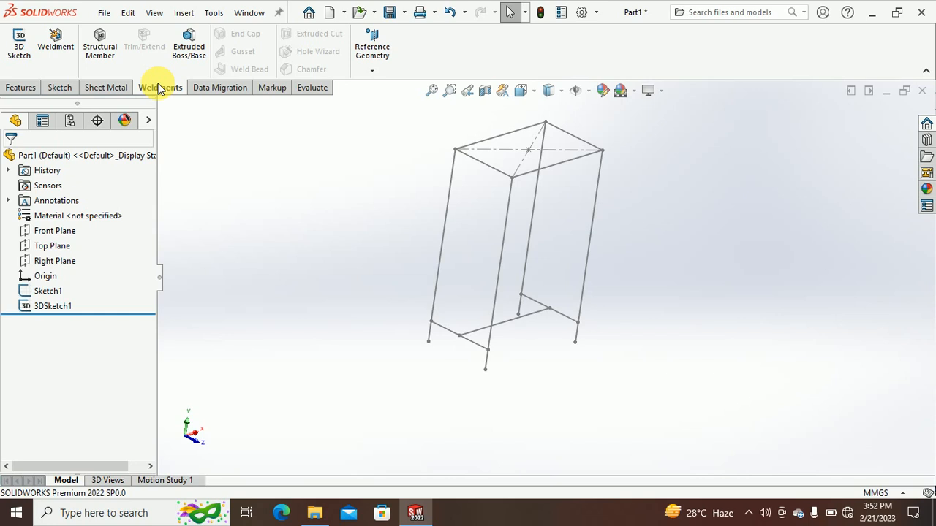
{"action": "left_click", "coordinate": [94, 59]}
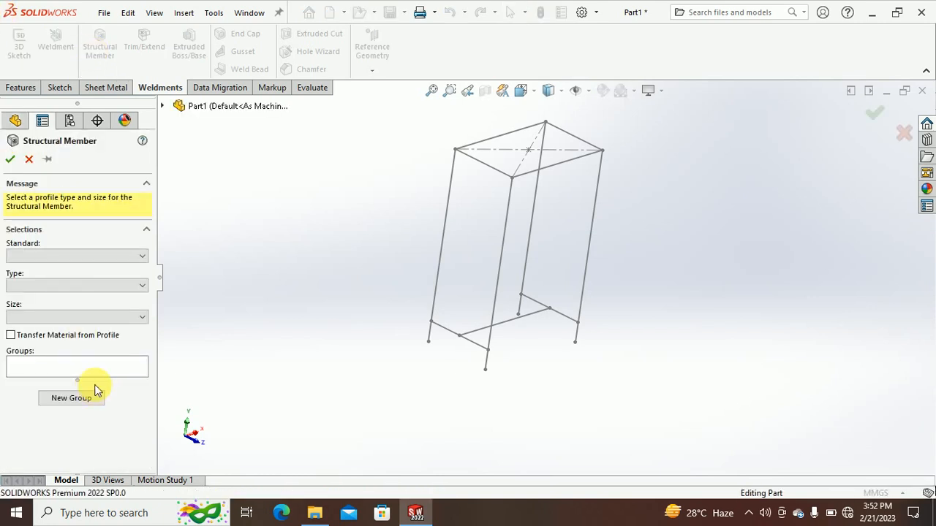
{"action": "left_click", "coordinate": [60, 258]}
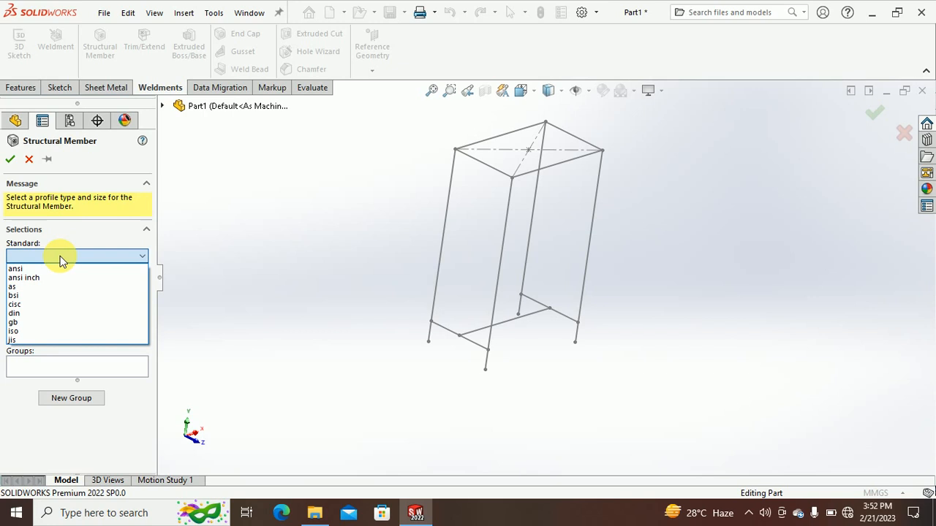
{"action": "left_click", "coordinate": [25, 332]}
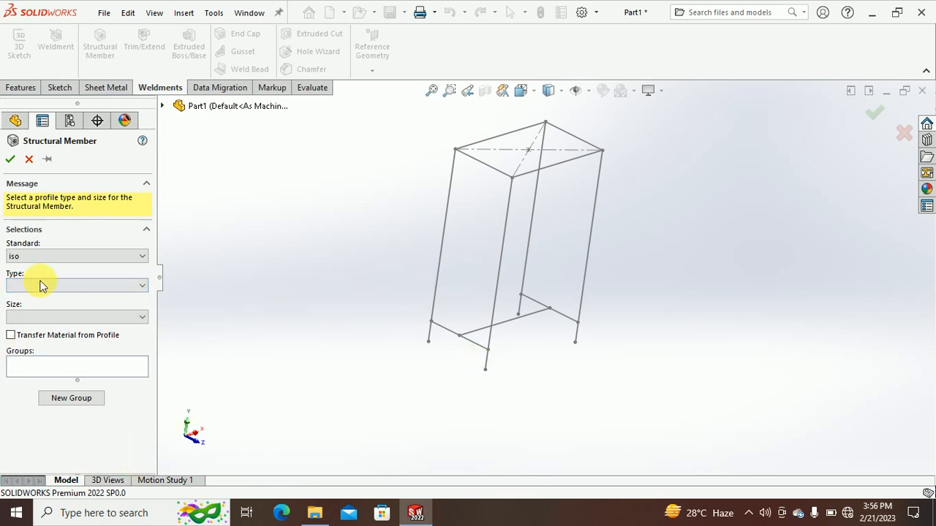
{"action": "left_click", "coordinate": [31, 287]}
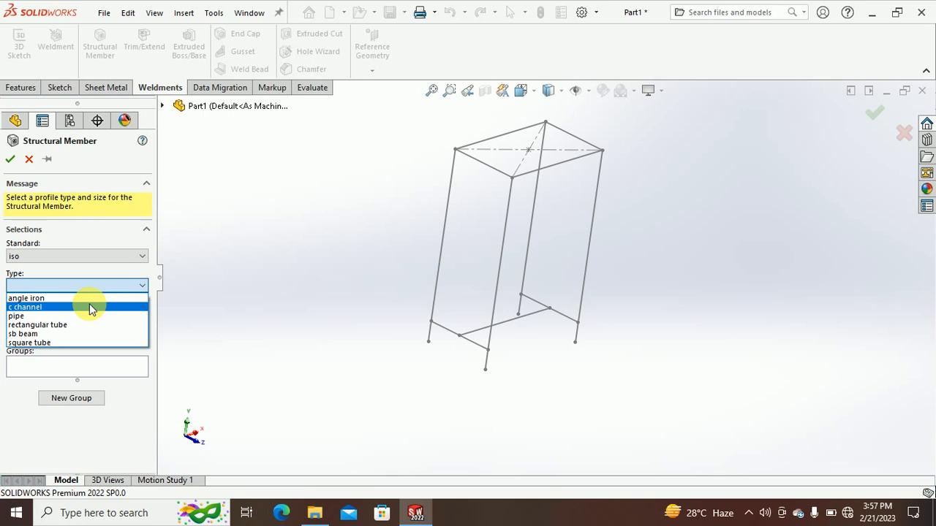
{"action": "left_click", "coordinate": [41, 346]}
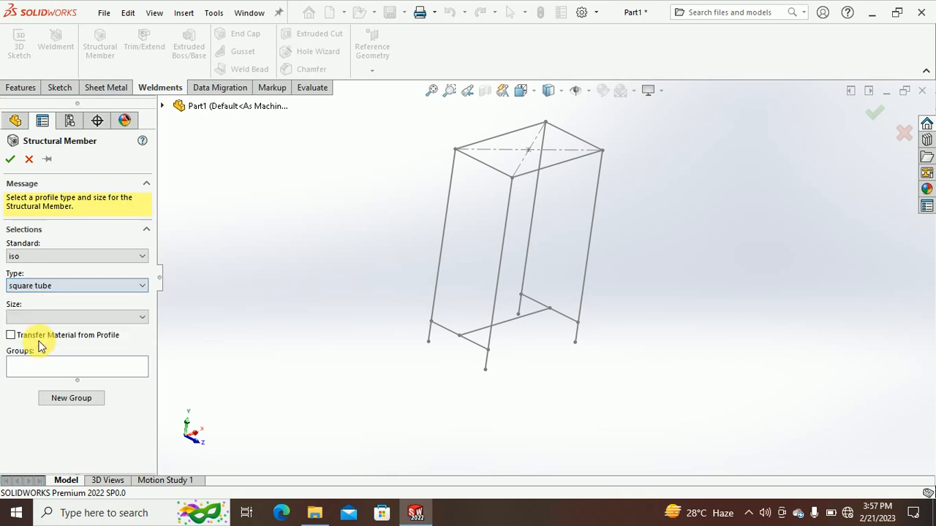
{"action": "left_click", "coordinate": [28, 287]}
{"action": "left_click", "coordinate": [10, 397]}
{"action": "left_click", "coordinate": [29, 318]}
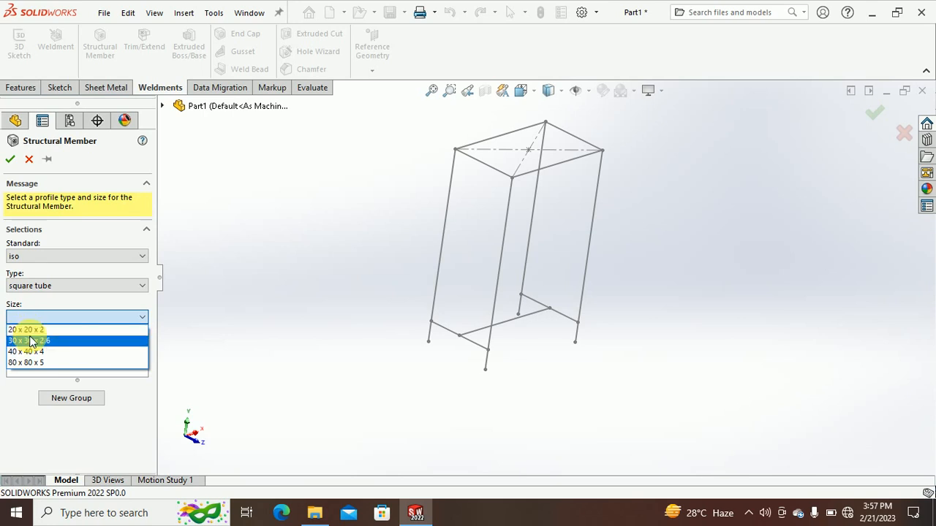
{"action": "left_click", "coordinate": [58, 333]}
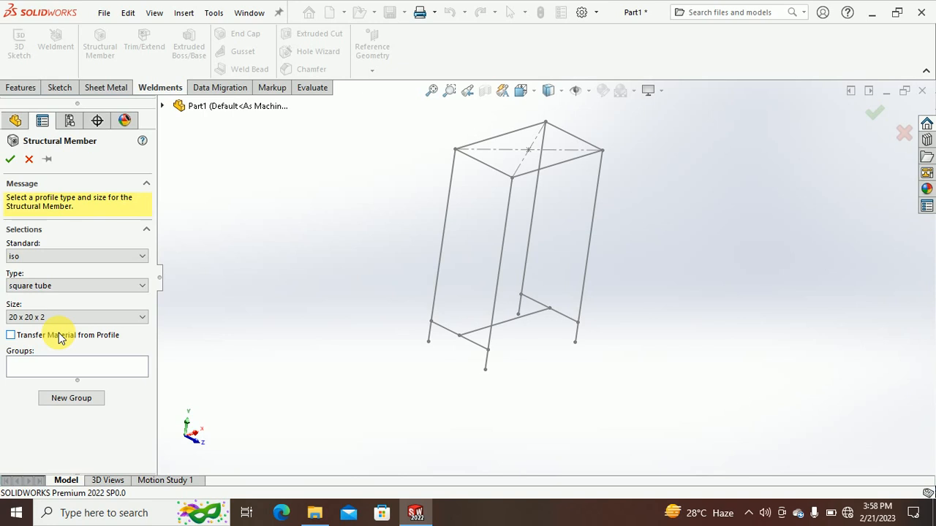
{"action": "left_click", "coordinate": [30, 317]}
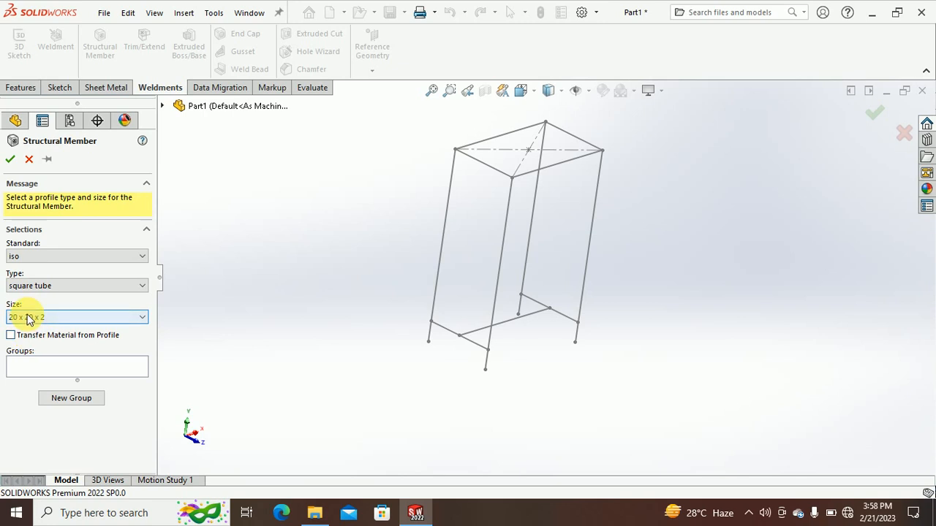
Select all four sides of the top rectangle as path segments of the structural member's first group.
{"action": "left_click", "coordinate": [60, 370]}
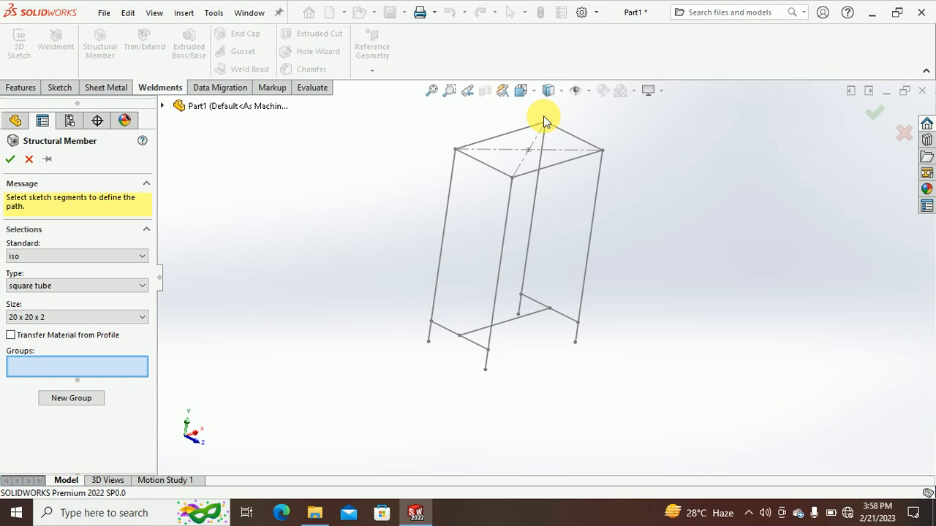
{"action": "scroll", "coordinate": [560, 142], "scroll_direction": "down", "scroll_amount": 4}
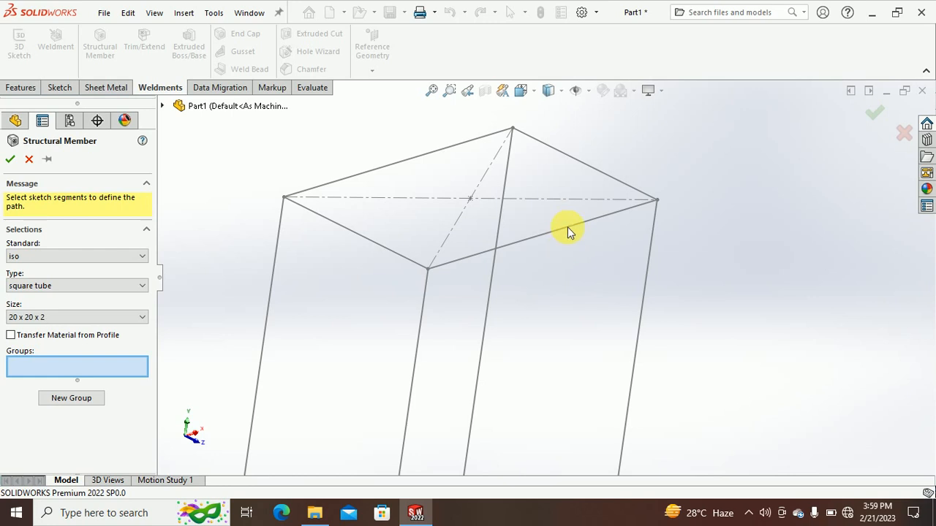
{"action": "left_click", "coordinate": [567, 227]}
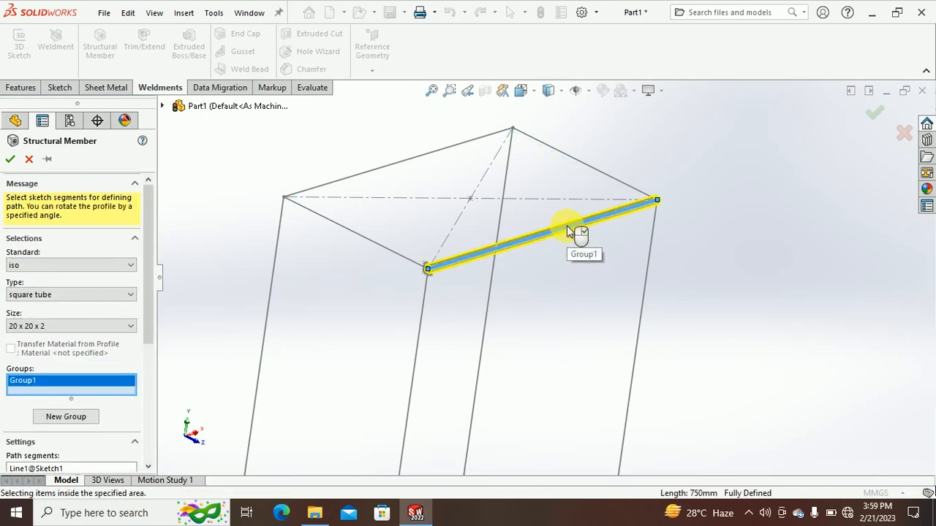
{"action": "scroll", "coordinate": [455, 242], "scroll_direction": "down", "scroll_amount": 6}
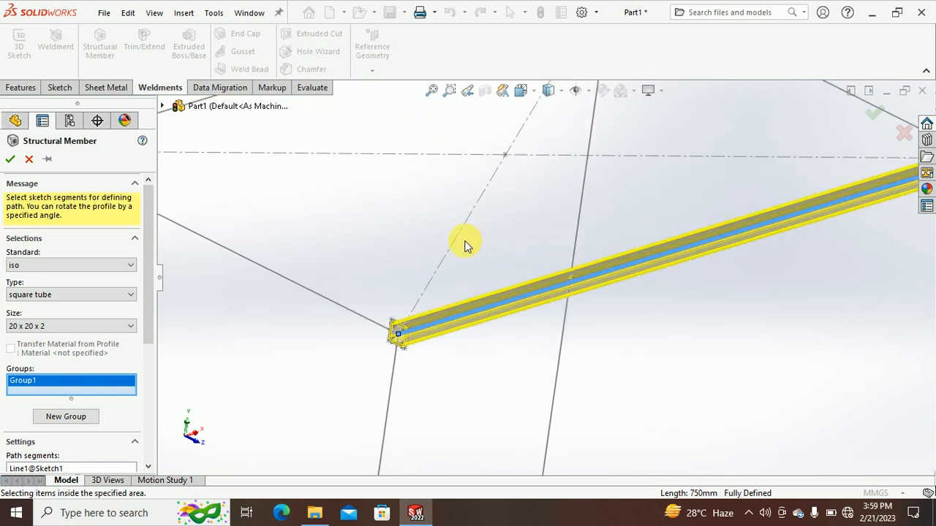
{"action": "scroll", "coordinate": [429, 367], "scroll_direction": "down", "scroll_amount": 4}
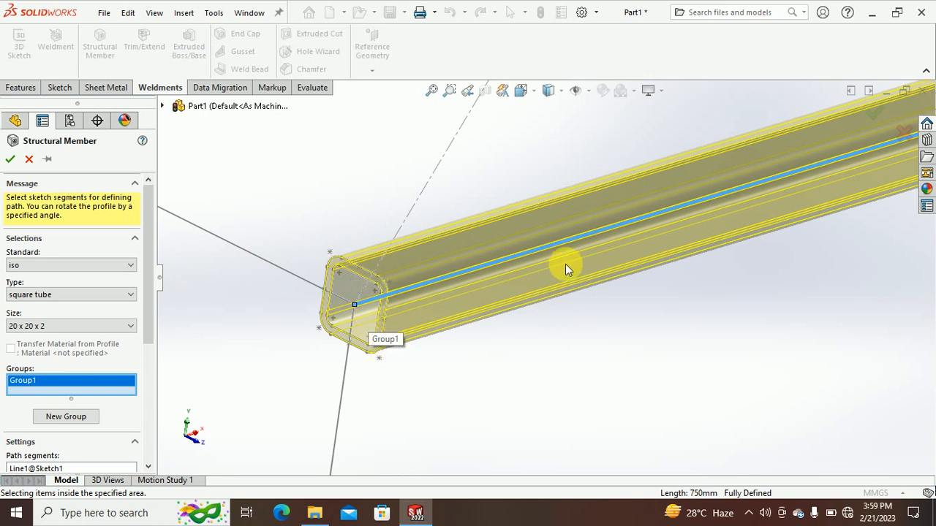
{"action": "scroll", "coordinate": [559, 293], "scroll_direction": "up", "scroll_amount": 3}
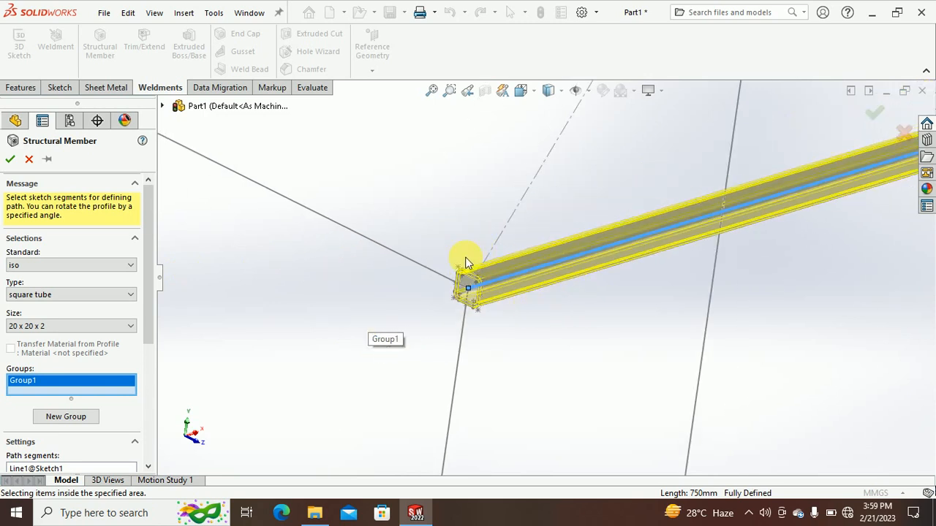
{"action": "scroll", "coordinate": [482, 314], "scroll_direction": "down", "scroll_amount": 4}
{"action": "scroll", "coordinate": [527, 322], "scroll_direction": "up", "scroll_amount": 5}
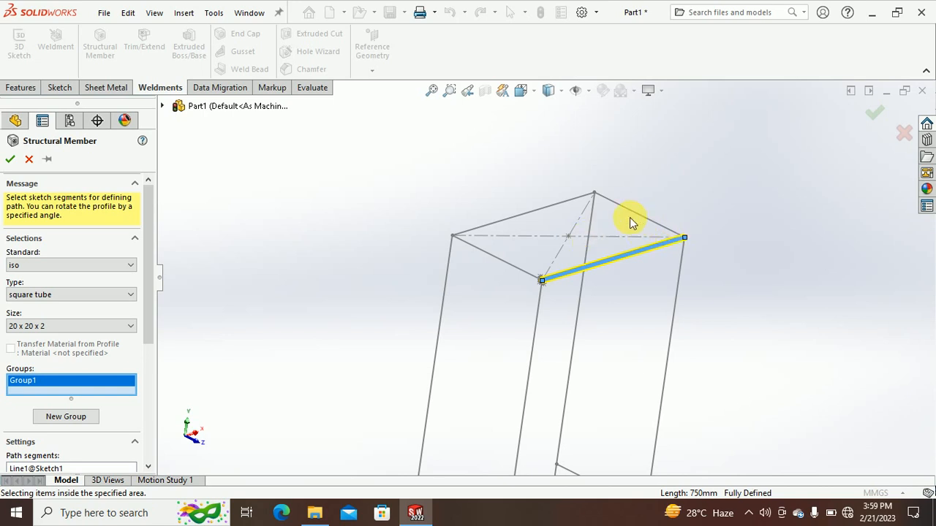
{"action": "scroll", "coordinate": [623, 223], "scroll_direction": "down", "scroll_amount": 2}
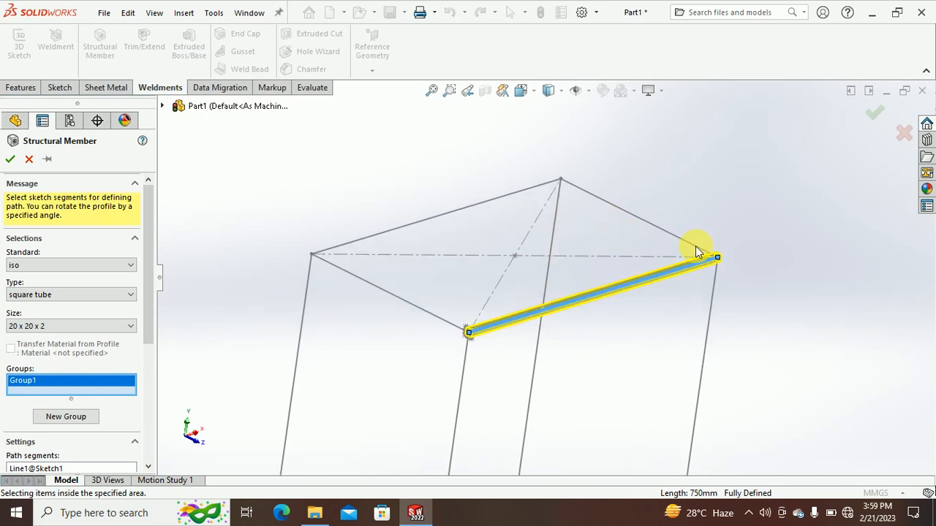
{"action": "left_click", "coordinate": [628, 216]}
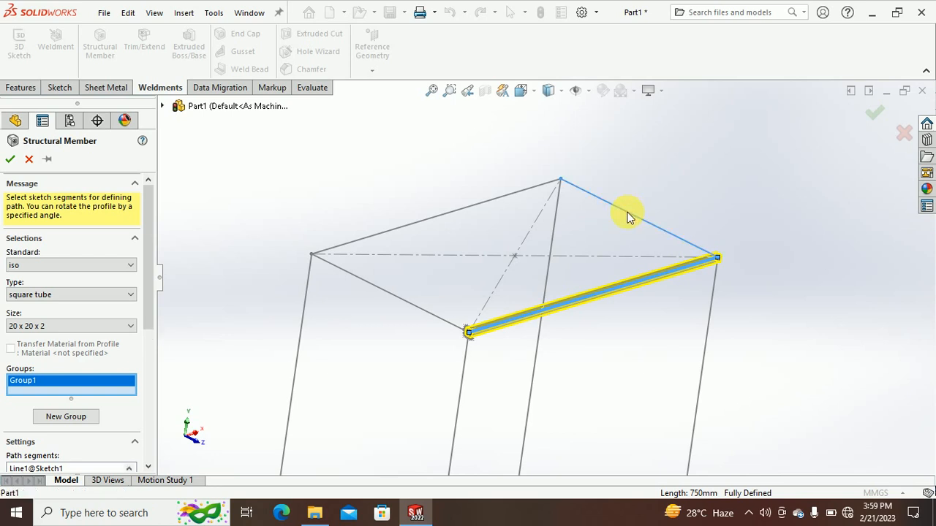
{"action": "left_click", "coordinate": [471, 206]}
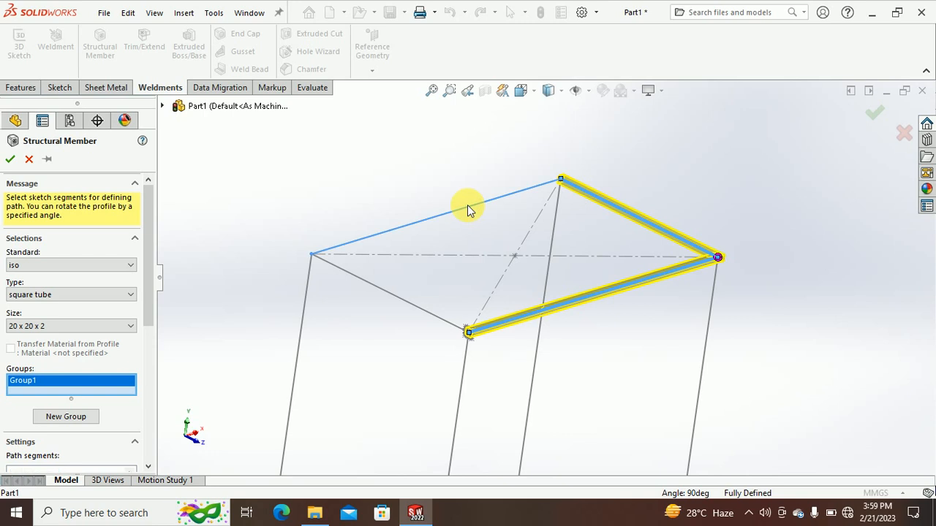
{"action": "left_click", "coordinate": [415, 303]}
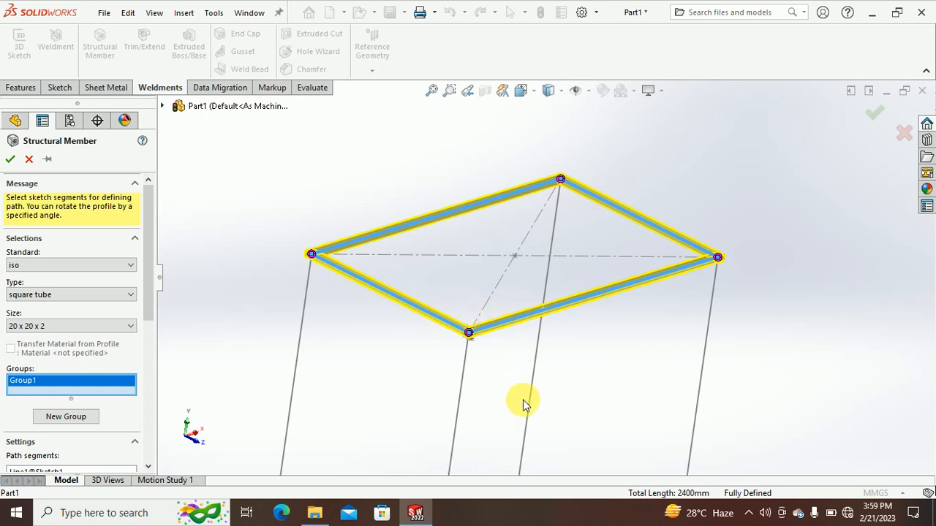
Remove the short side between the leftmost and nearest corners of the top rectangle from the first group.
{"action": "scroll", "coordinate": [512, 397], "scroll_direction": "up", "scroll_amount": 3}
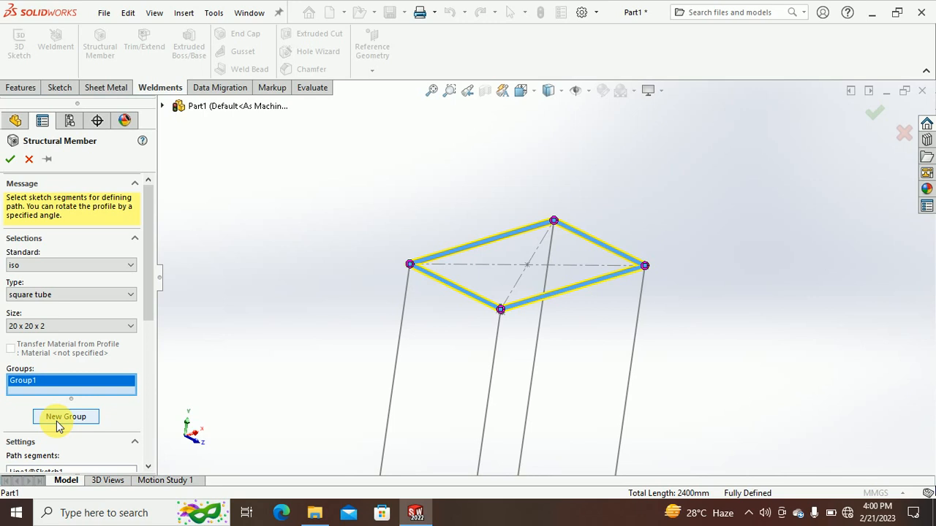
{"action": "left_click", "coordinate": [462, 294]}
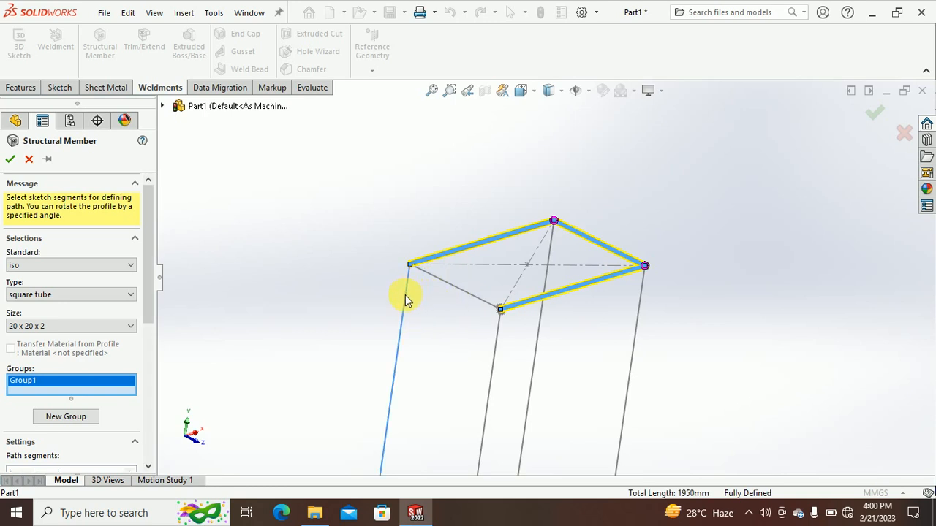
{"action": "left_click", "coordinate": [401, 294]}
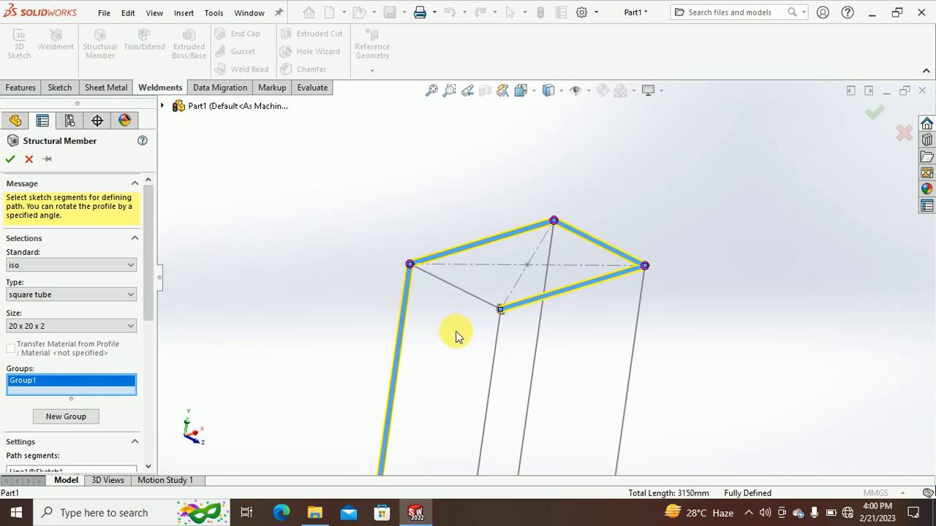
{"action": "left_click", "coordinate": [499, 337]}
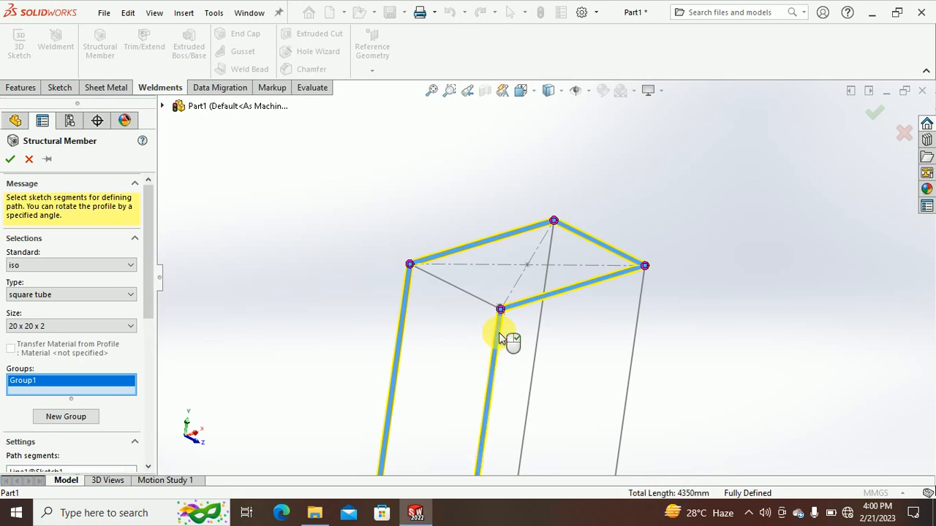
{"action": "scroll", "coordinate": [504, 369], "scroll_direction": "up", "scroll_amount": 5}
{"action": "scroll", "coordinate": [516, 375], "scroll_direction": "down", "scroll_amount": 5}
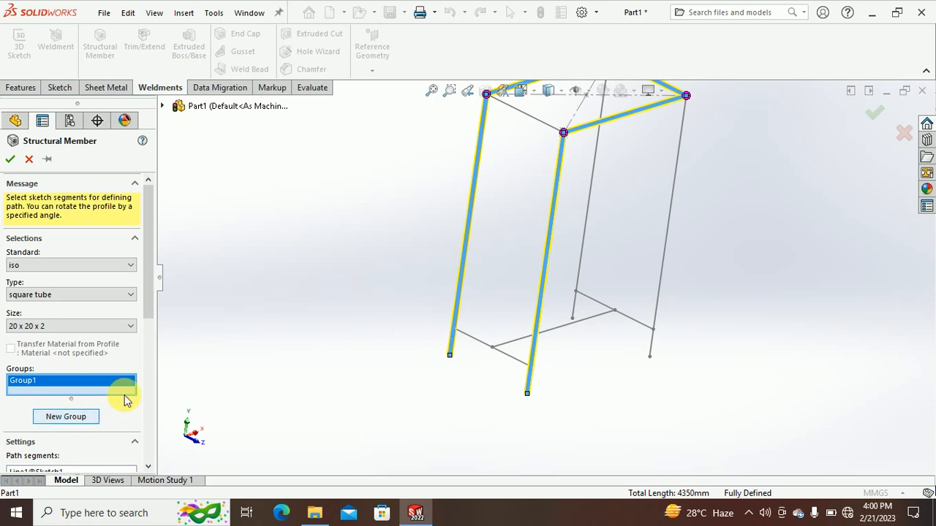
{"action": "scroll", "coordinate": [376, 250], "scroll_direction": "up", "scroll_amount": 1}
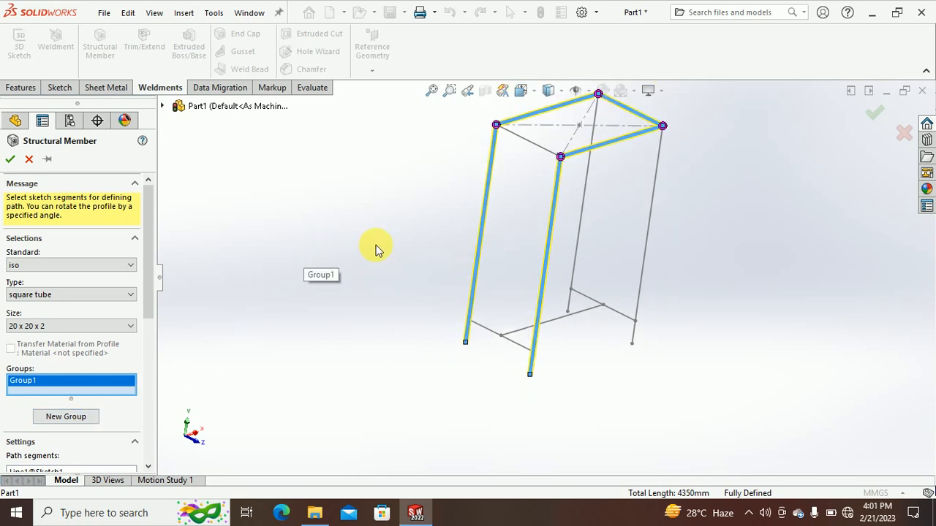
{"action": "left_click", "coordinate": [488, 212]}
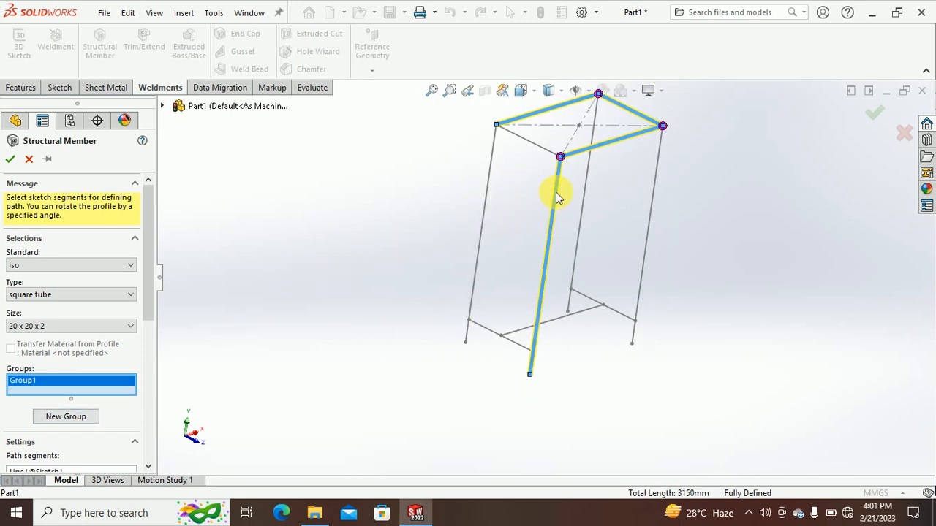
{"action": "left_click", "coordinate": [556, 193]}
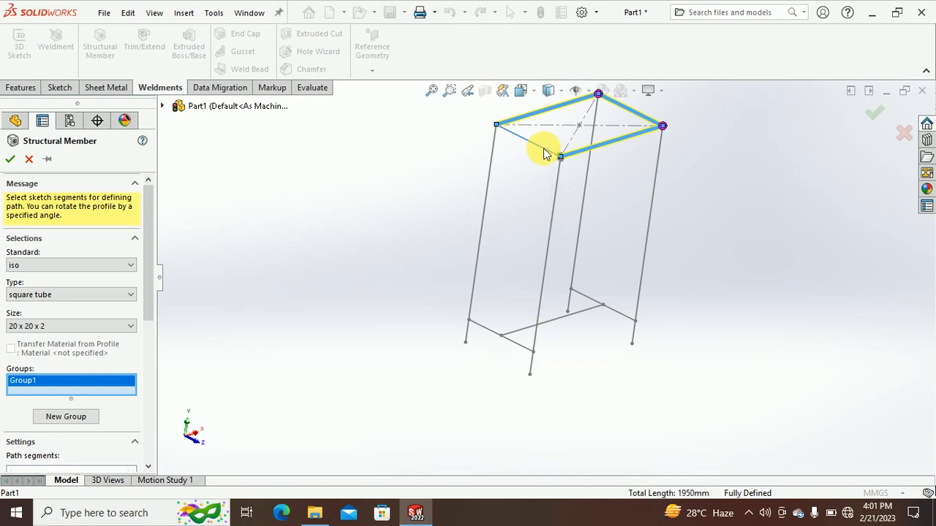
Add the remaining short side of the top rectangle to the first group, and assign all four legs to a second group.
{"action": "left_click", "coordinate": [534, 148]}
{"action": "left_click", "coordinate": [53, 416]}
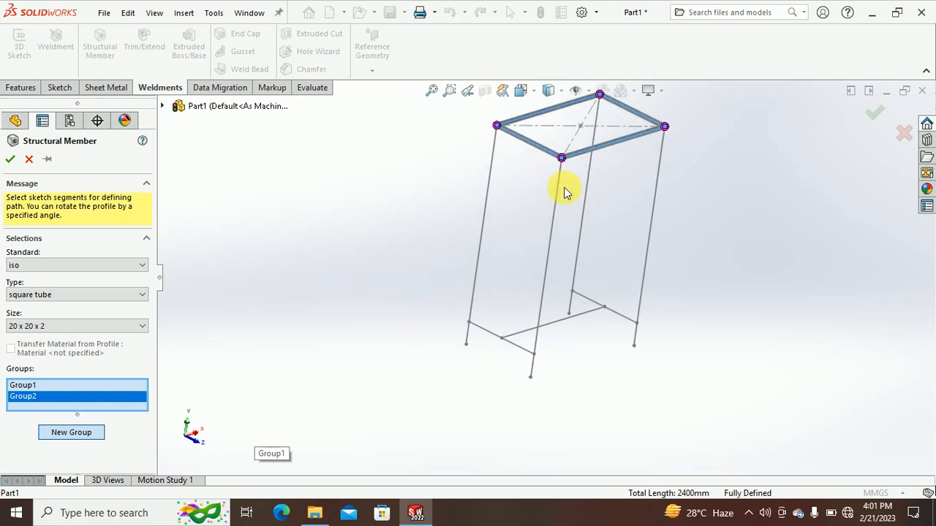
{"action": "left_click", "coordinate": [490, 168]}
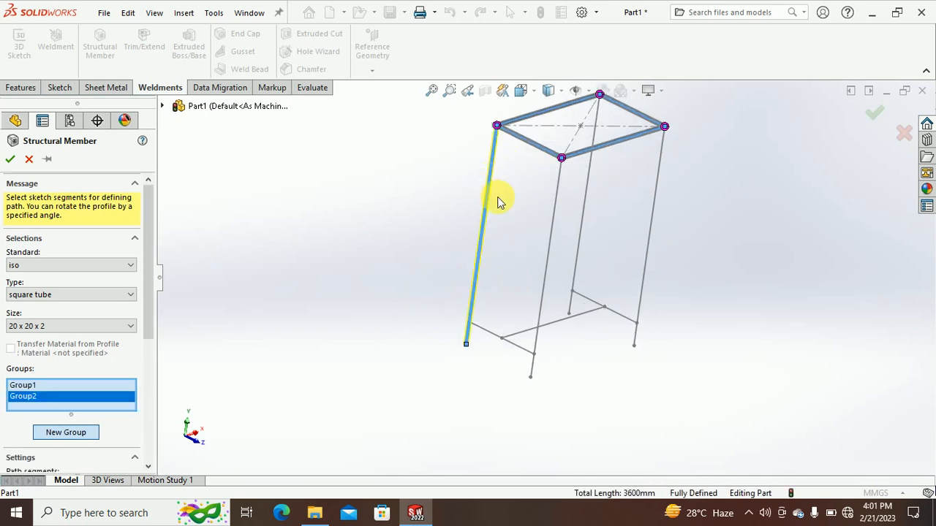
{"action": "left_click", "coordinate": [557, 188]}
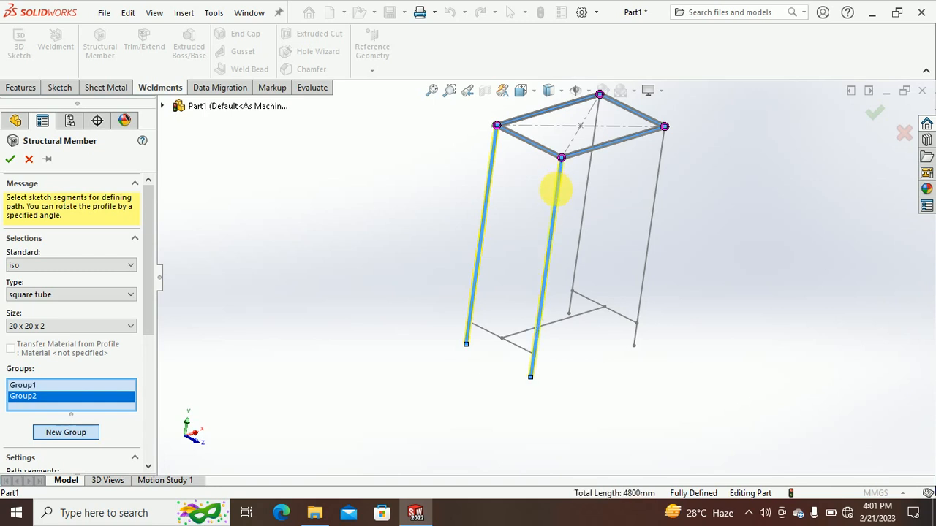
{"action": "left_click", "coordinate": [653, 188]}
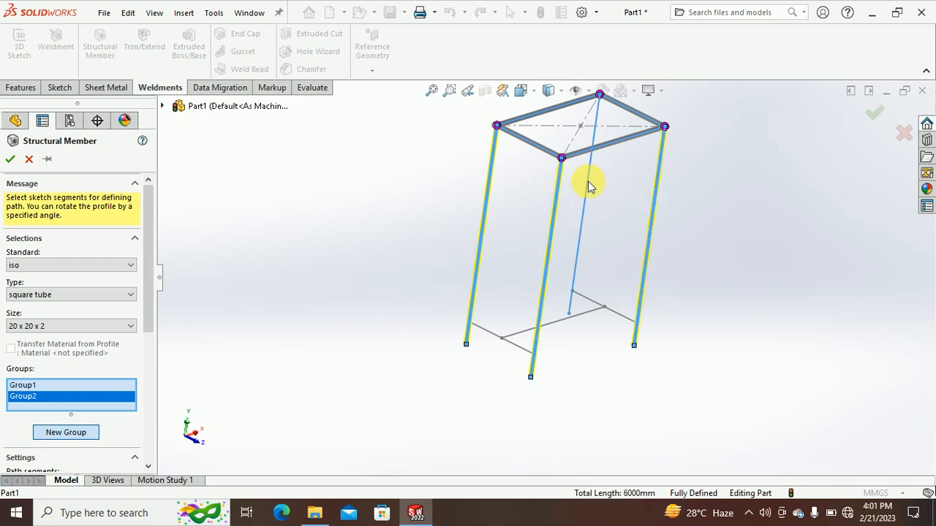
{"action": "left_click", "coordinate": [582, 307]}
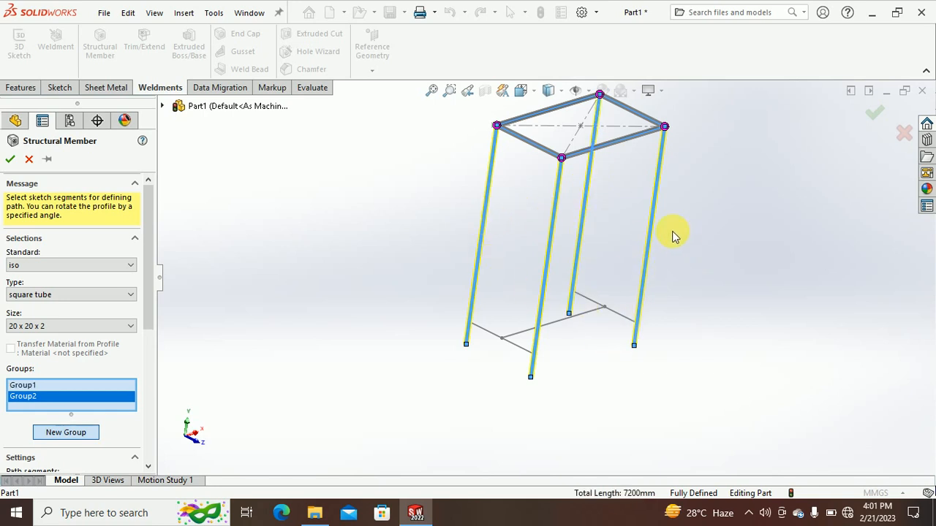
Assign the two lower crossbars to a third group and the stretcher between them to a fourth, then accept the structural member.
{"action": "left_click", "coordinate": [73, 433]}
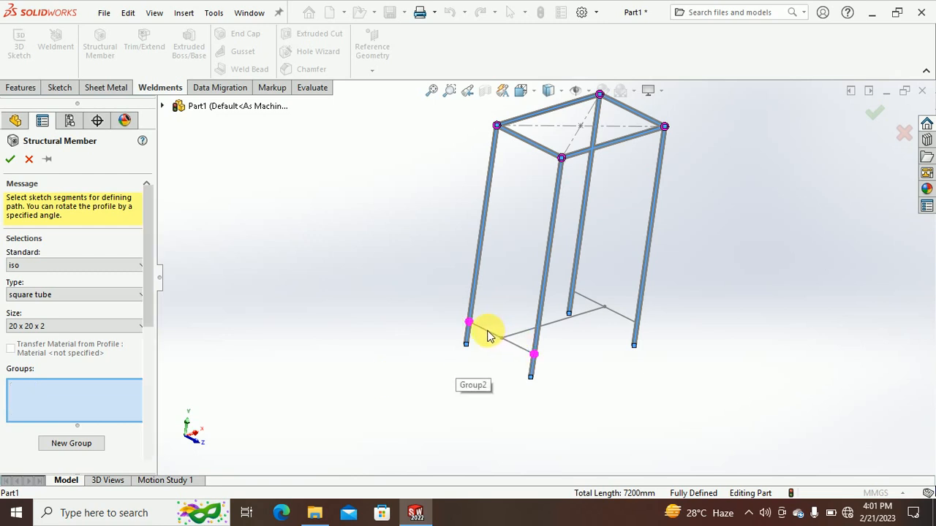
{"action": "left_click", "coordinate": [488, 335]}
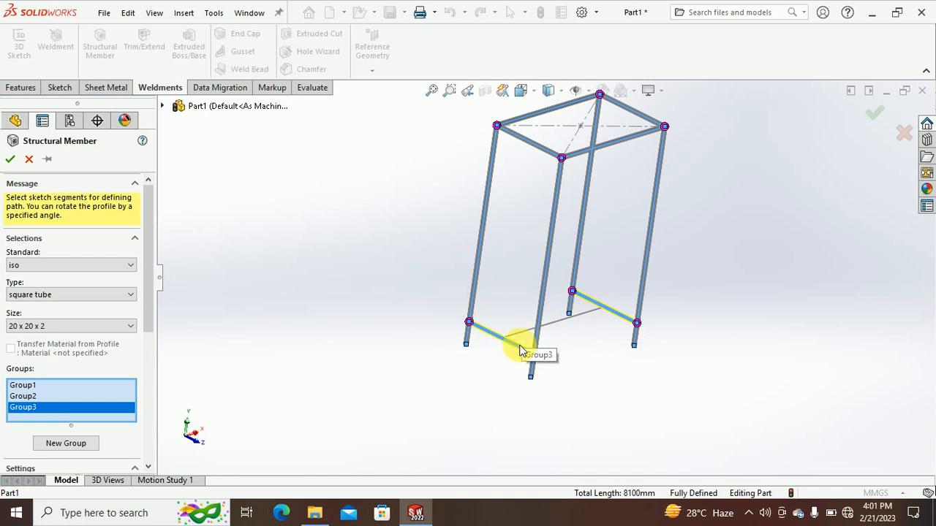
{"action": "left_click", "coordinate": [70, 444]}
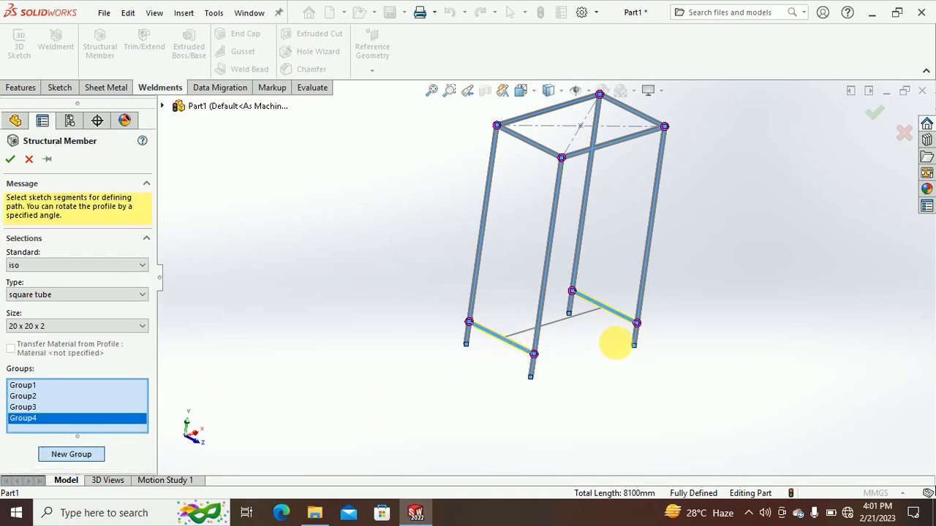
{"action": "left_click", "coordinate": [601, 308]}
{"action": "left_click", "coordinate": [875, 111]}
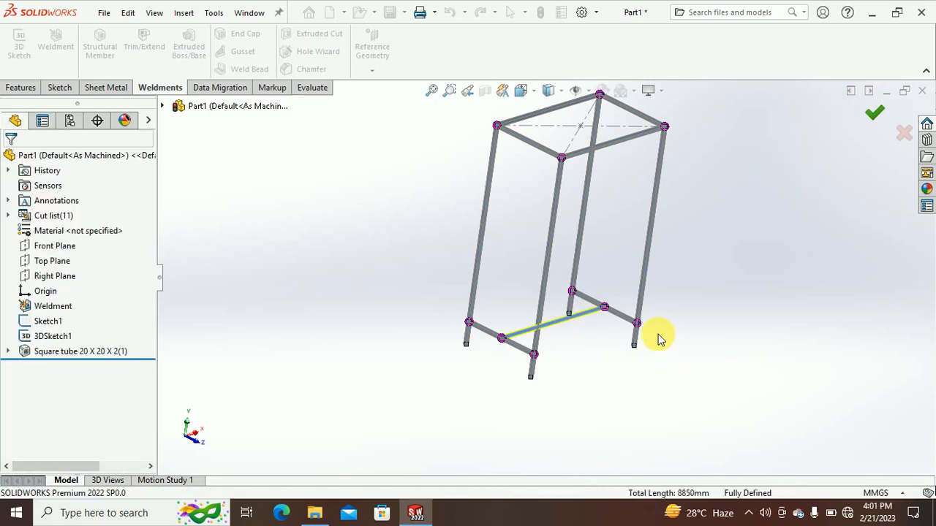
Hide the sketch of the top rectangle.
{"action": "scroll", "coordinate": [651, 338], "scroll_direction": "up", "scroll_amount": 3}
{"action": "scroll", "coordinate": [561, 231], "scroll_direction": "down", "scroll_amount": 3}
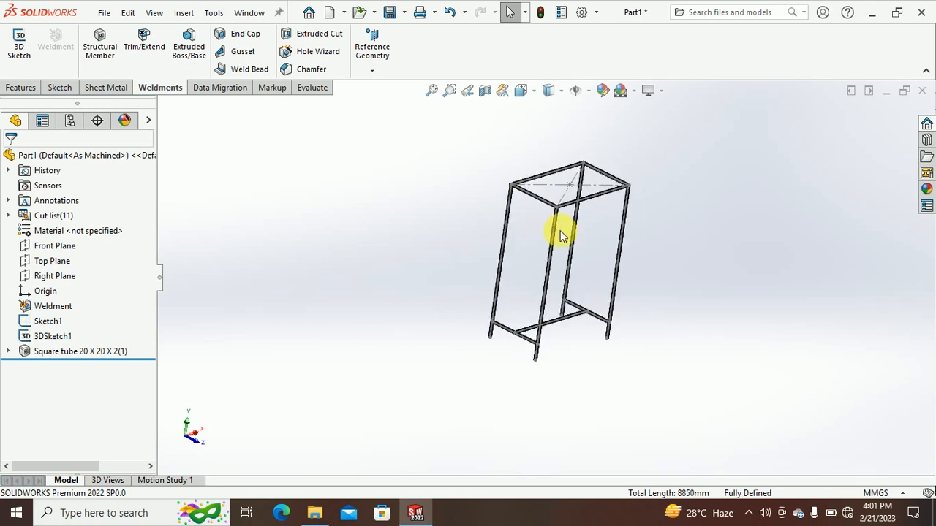
{"action": "left_click", "coordinate": [556, 173]}
{"action": "left_click", "coordinate": [621, 130]}
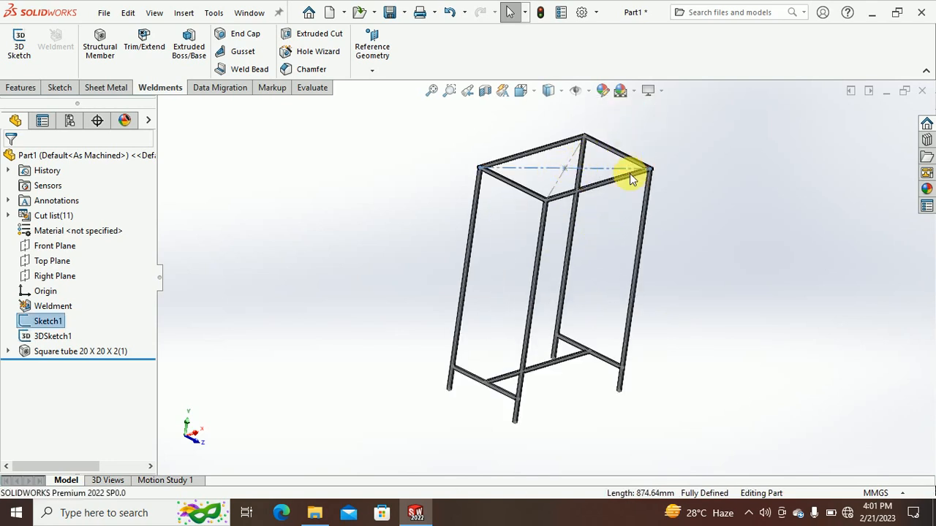
Examine the finished tube frame and the corner joint where two top members meet a leg.
{"action": "middle_click_drag", "start_coordinate": [652, 252], "coordinate": [657, 223]}
{"action": "scroll", "coordinate": [542, 226], "scroll_direction": "down", "scroll_amount": 3}
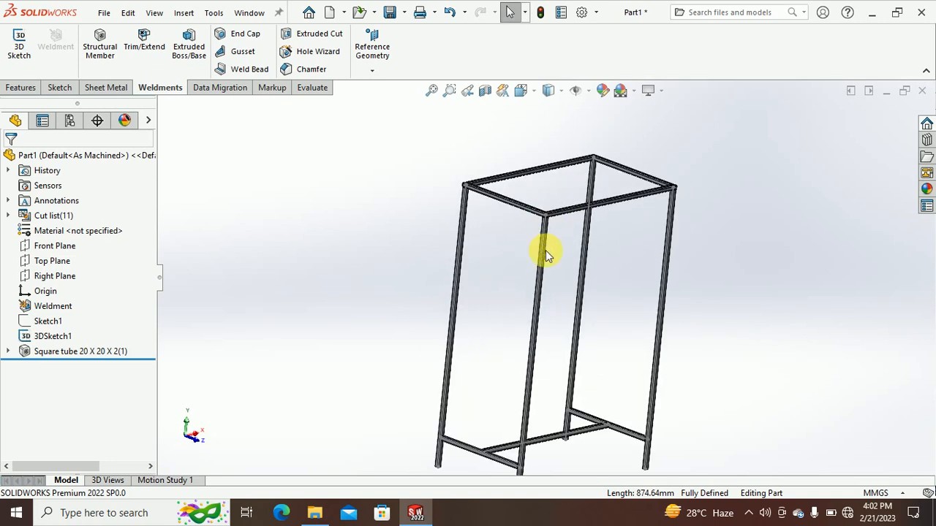
{"action": "scroll", "coordinate": [545, 269], "scroll_direction": "up", "scroll_amount": 2}
{"action": "scroll", "coordinate": [550, 306], "scroll_direction": "down", "scroll_amount": 1}
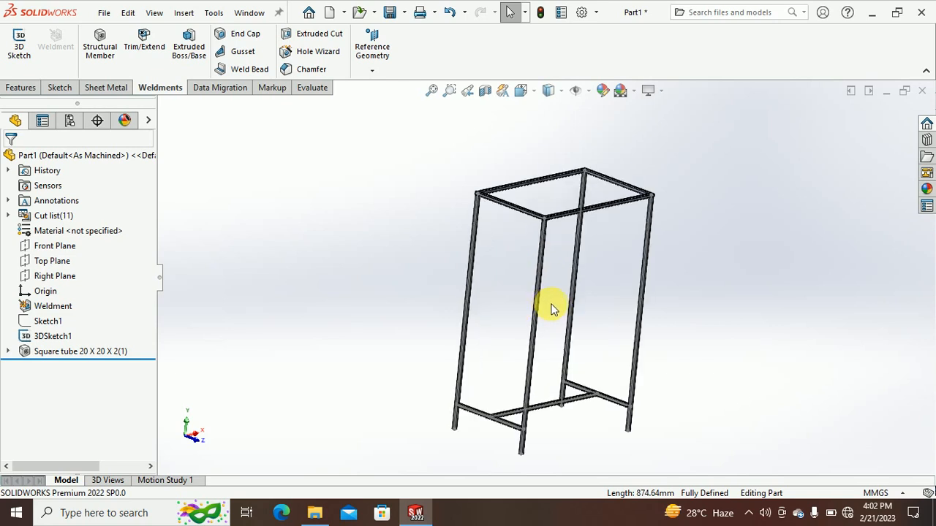
{"action": "scroll", "coordinate": [592, 220], "scroll_direction": "down", "scroll_amount": 4}
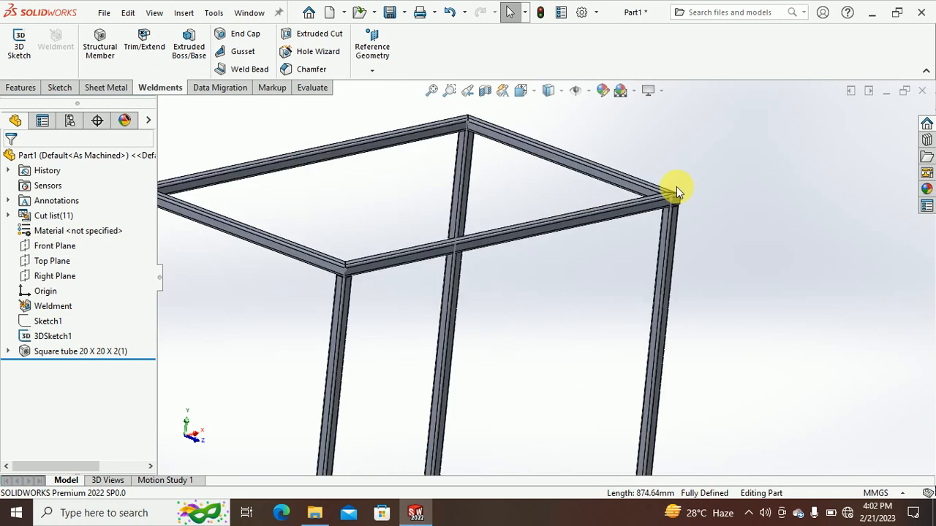
{"action": "scroll", "coordinate": [658, 187], "scroll_direction": "down", "scroll_amount": 4}
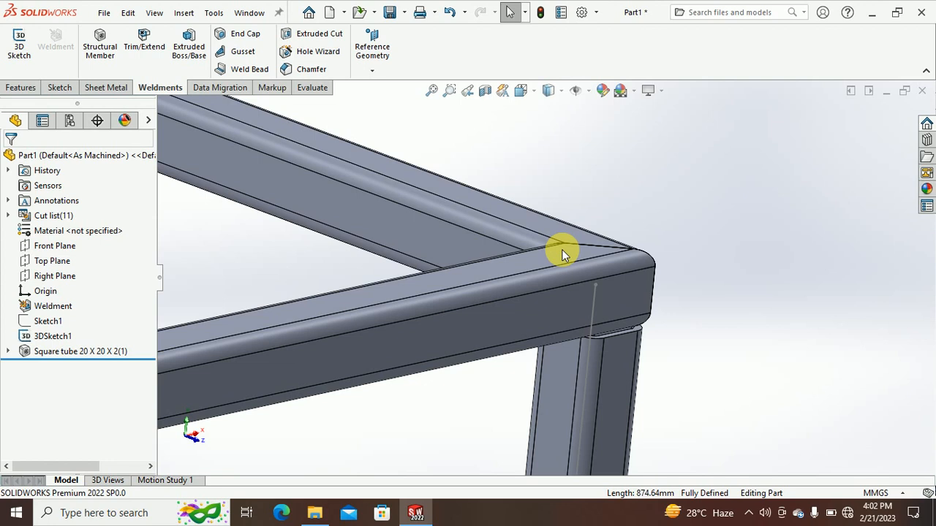
{"action": "scroll", "coordinate": [558, 248], "scroll_direction": "up", "scroll_amount": 3}
{"action": "scroll", "coordinate": [557, 245], "scroll_direction": "up", "scroll_amount": 2}
{"action": "scroll", "coordinate": [558, 245], "scroll_direction": "up", "scroll_amount": 5}
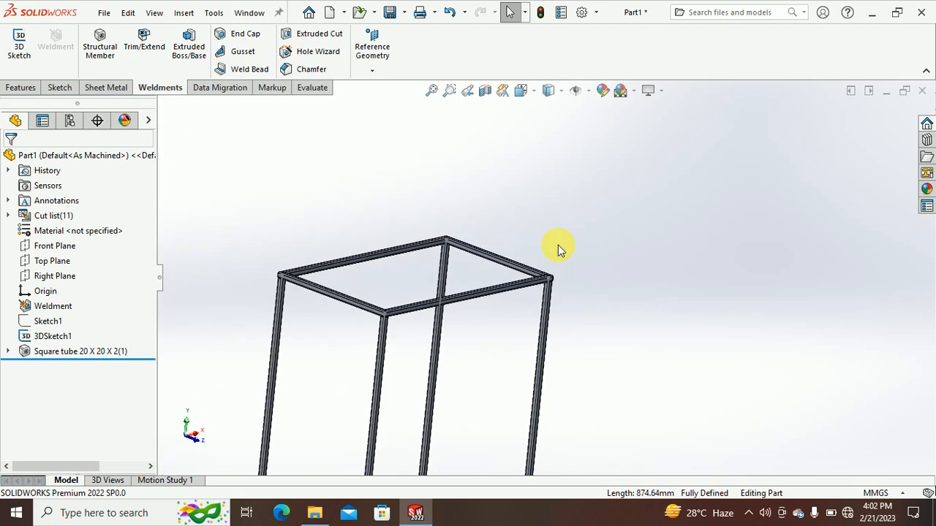
{"action": "scroll", "coordinate": [472, 326], "scroll_direction": "up", "scroll_amount": 1}
Examine the lower crossbar joints and the hollow tube end at the foot of a leg.
{"action": "scroll", "coordinate": [538, 248], "scroll_direction": "down", "scroll_amount": 5}
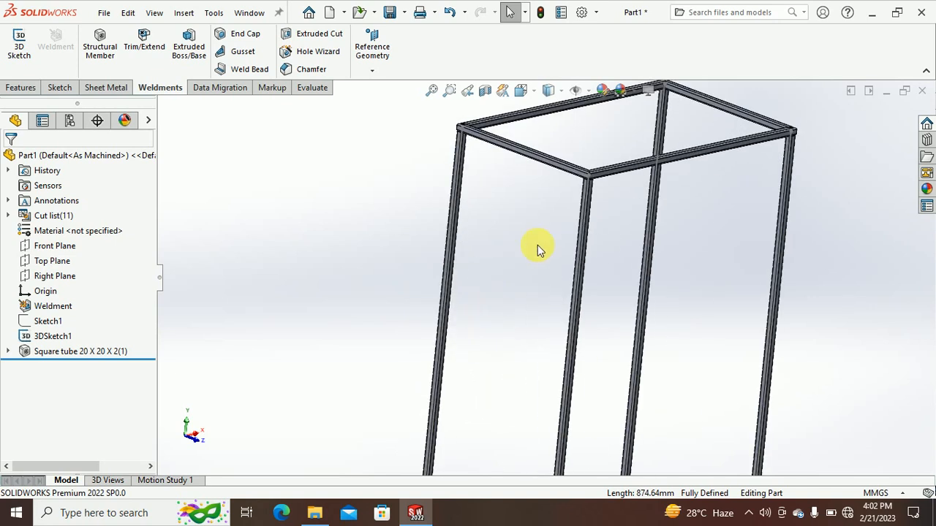
{"action": "scroll", "coordinate": [463, 346], "scroll_direction": "up", "scroll_amount": 5}
{"action": "scroll", "coordinate": [493, 402], "scroll_direction": "down", "scroll_amount": 8}
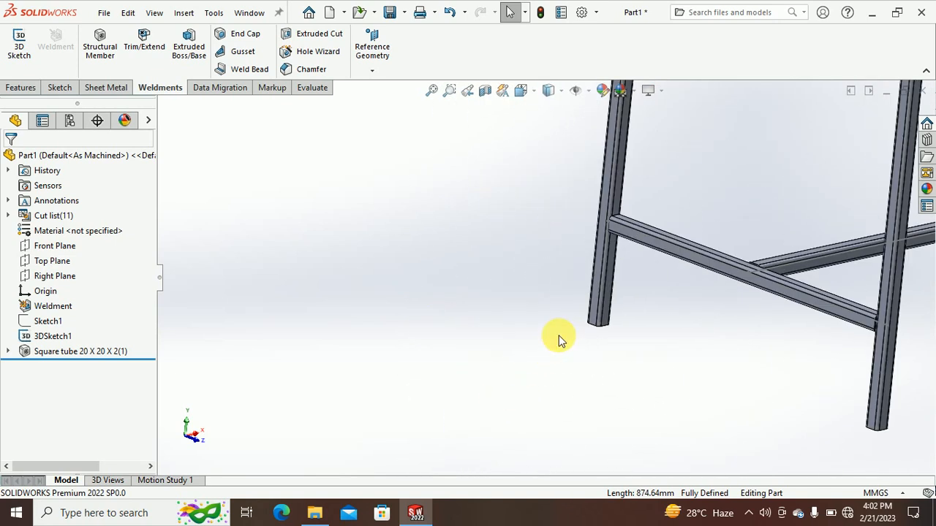
{"action": "middle_click_drag", "start_coordinate": [651, 307], "coordinate": [653, 72]}
{"action": "scroll", "coordinate": [622, 311], "scroll_direction": "down", "scroll_amount": 4}
{"action": "scroll", "coordinate": [560, 285], "scroll_direction": "down", "scroll_amount": 4}
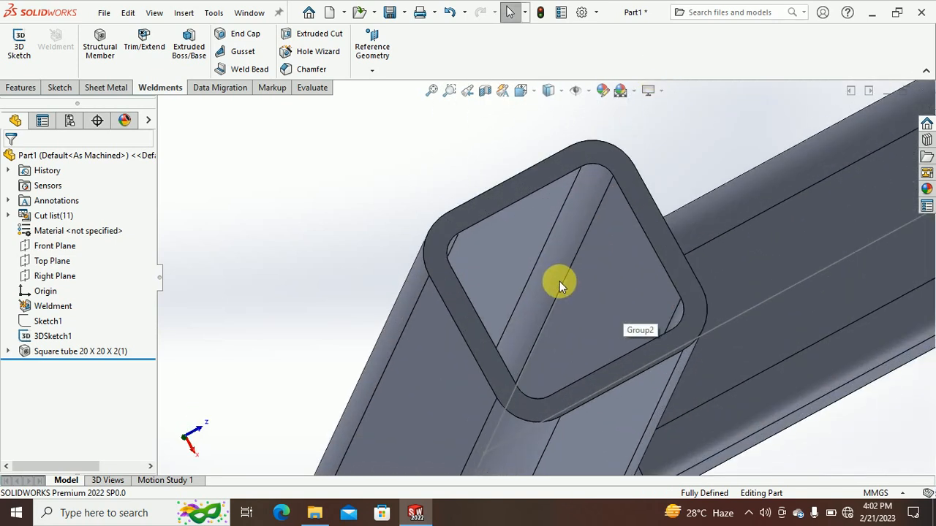
{"action": "middle_click_drag", "start_coordinate": [560, 284], "coordinate": [507, 263]}
{"action": "scroll", "coordinate": [485, 283], "scroll_direction": "up", "scroll_amount": 6}
{"action": "scroll", "coordinate": [485, 283], "scroll_direction": "up", "scroll_amount": 4}
{"action": "scroll", "coordinate": [483, 239], "scroll_direction": "down", "scroll_amount": 8}
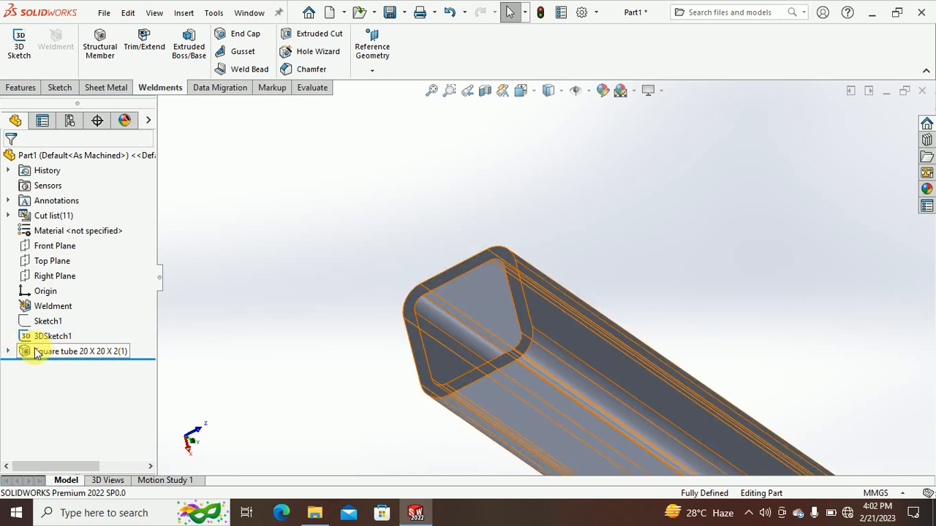
Open the profile sketch of the square tube structural member, Sketch11, for editing.
{"action": "left_click", "coordinate": [12, 351]}
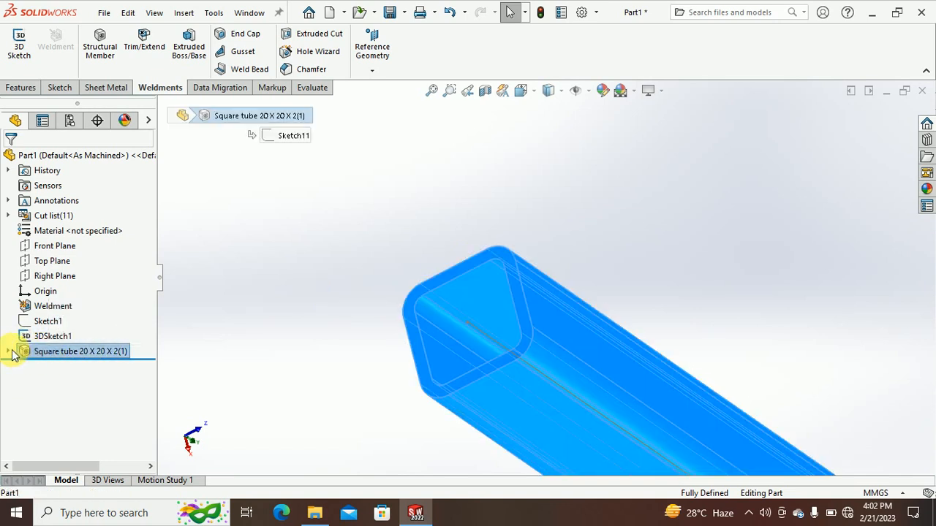
{"action": "left_click", "coordinate": [8, 351]}
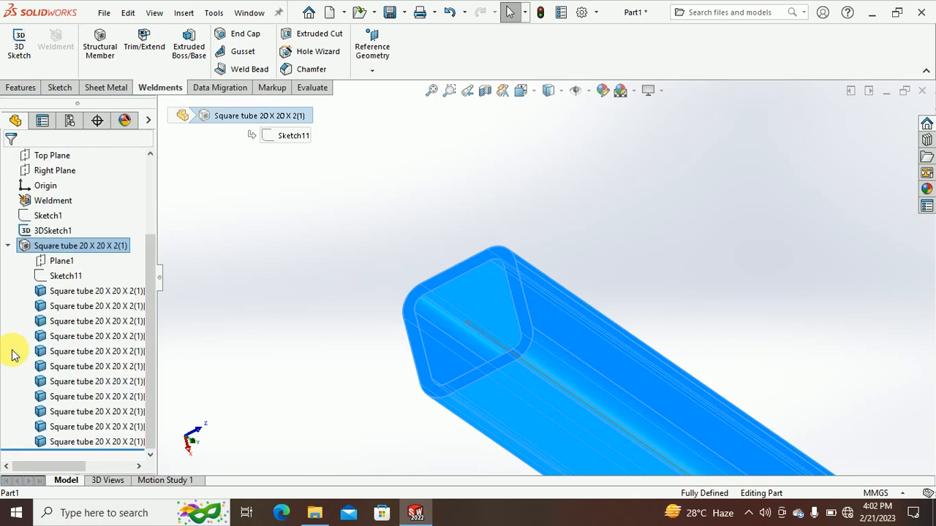
{"action": "left_click", "coordinate": [80, 277]}
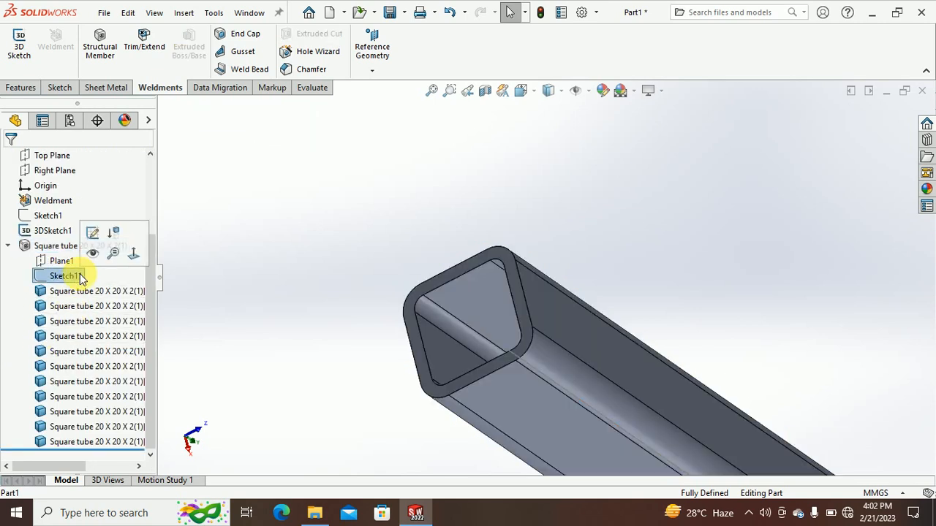
{"action": "left_click", "coordinate": [92, 233]}
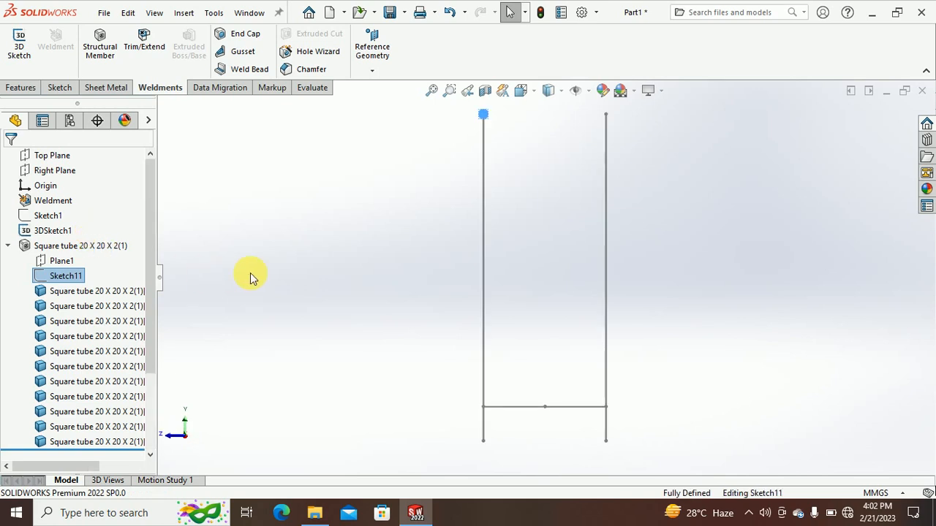
{"action": "scroll", "coordinate": [522, 217], "scroll_direction": "down", "scroll_amount": 10}
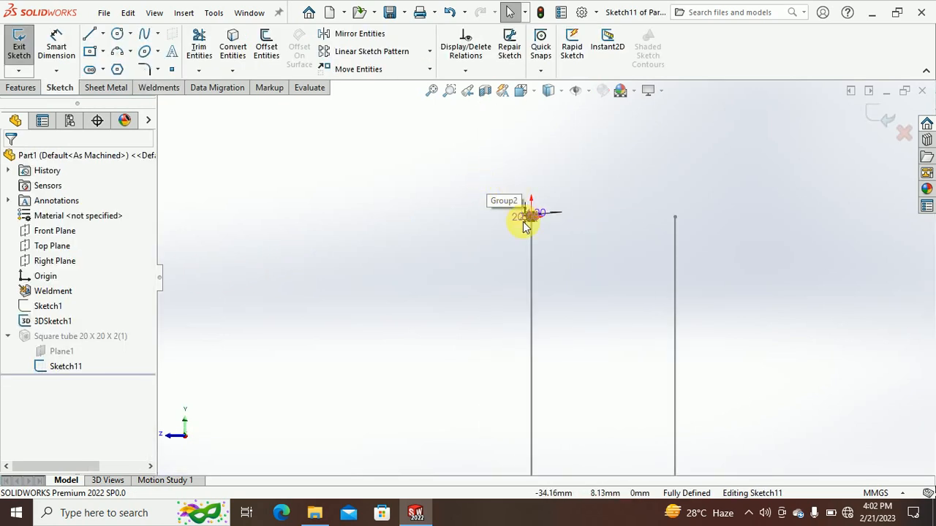
{"action": "scroll", "coordinate": [578, 289], "scroll_direction": "down", "scroll_amount": 5}
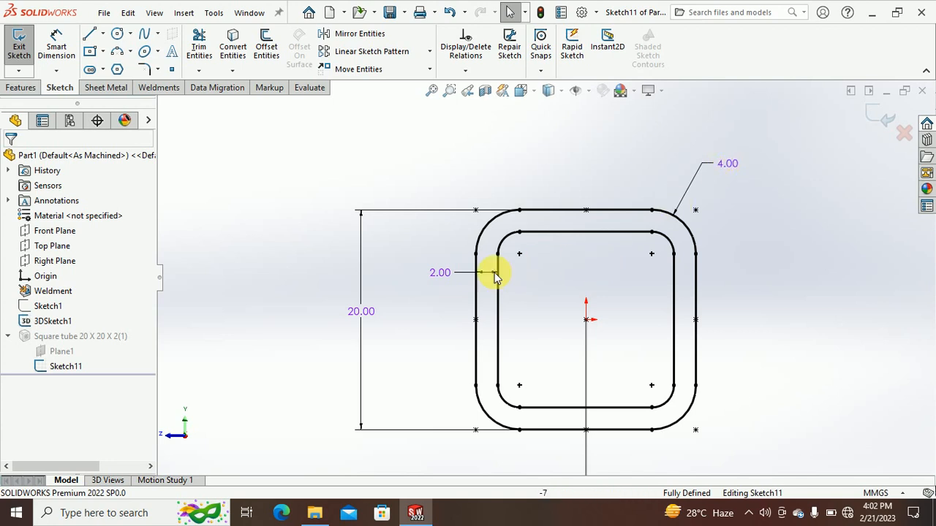
Set the square tube profile's wall thickness to 1.5 mm.
{"action": "double_click", "coordinate": [433, 273]}
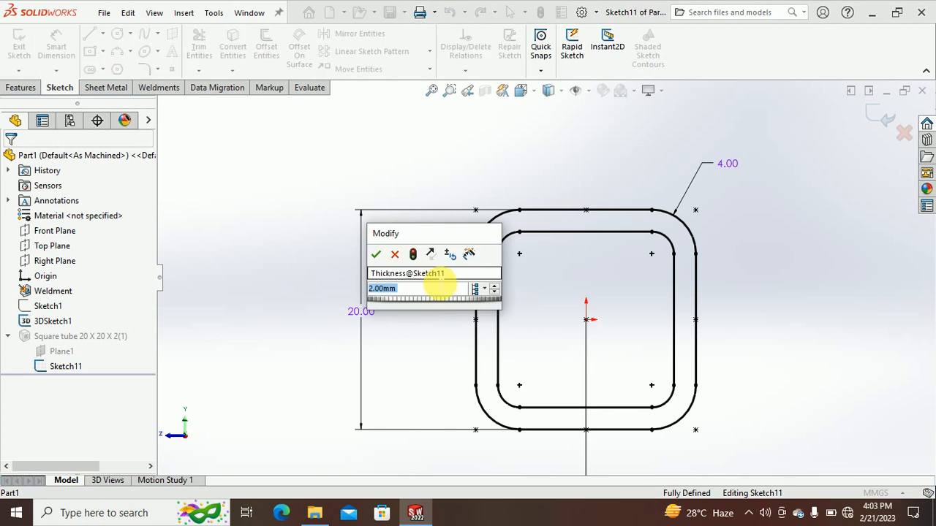
{"action": "type", "text": "1.60"}
{"action": "key", "text": "Return"}
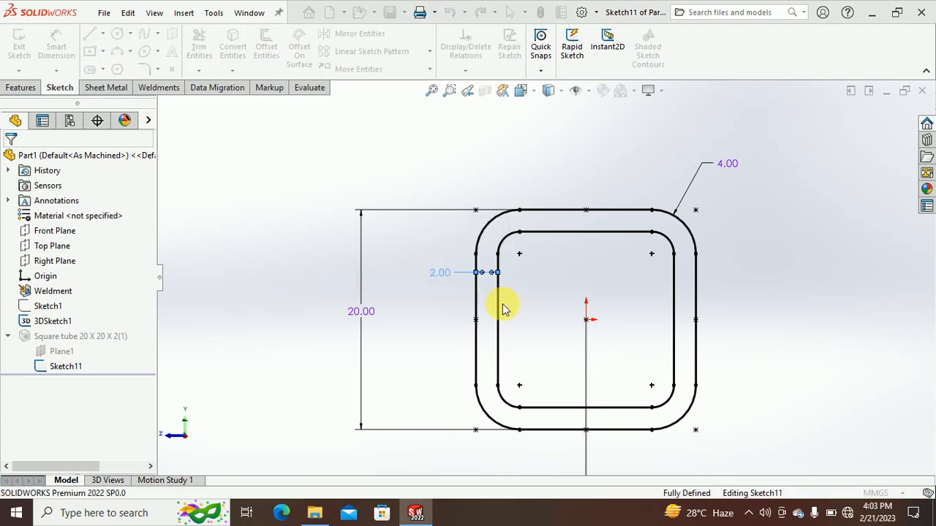
{"action": "double_click", "coordinate": [443, 277]}
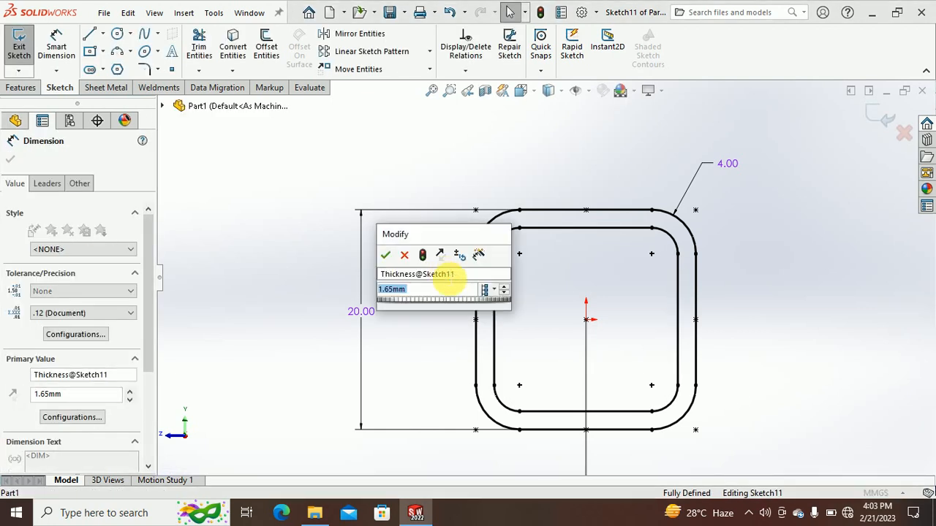
{"action": "type", "text": "1.50"}
{"action": "key", "text": "Return"}
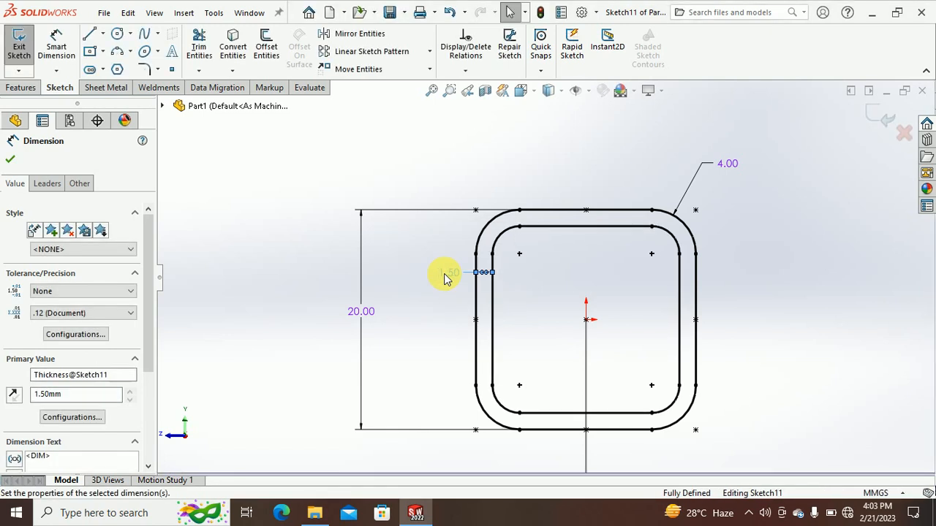
Set the profile's outer corner radius to 2 mm and finish editing the profile sketch.
{"action": "double_click", "coordinate": [726, 165]}
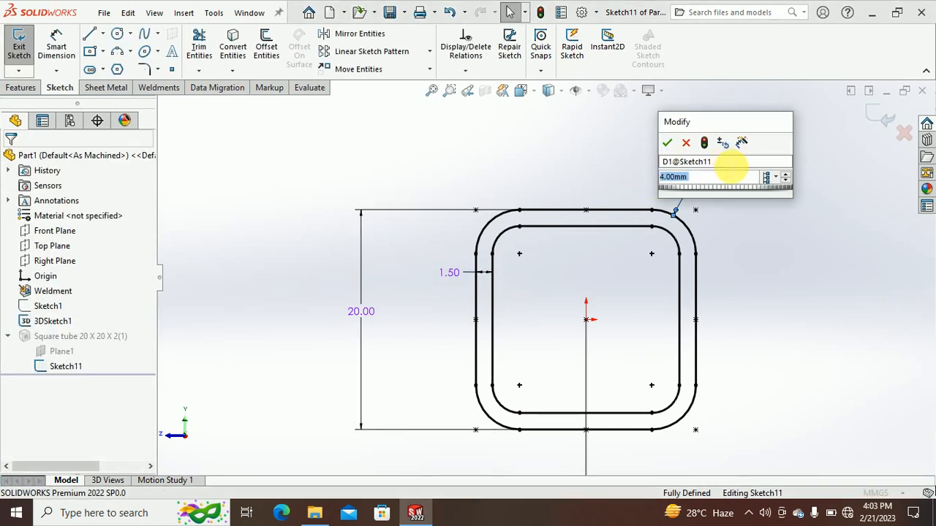
{"action": "type", "text": "3"}
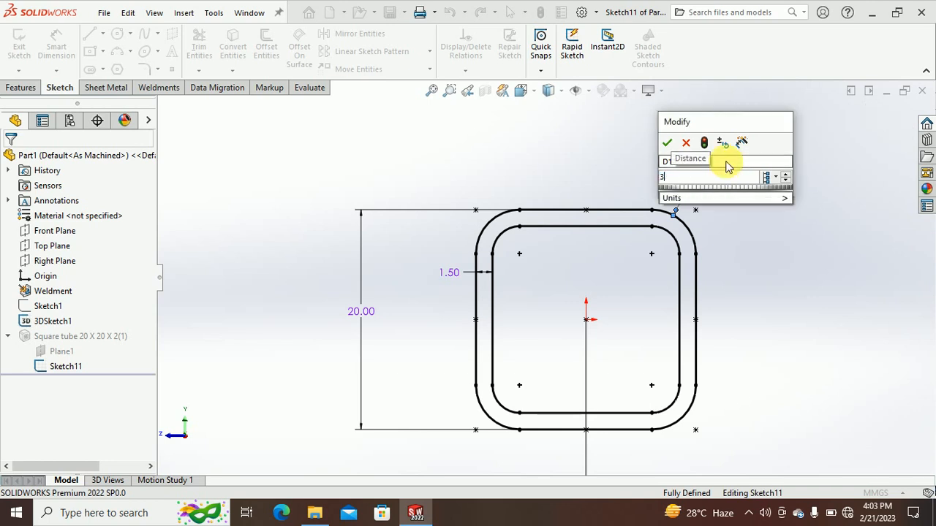
{"action": "key", "text": "Return"}
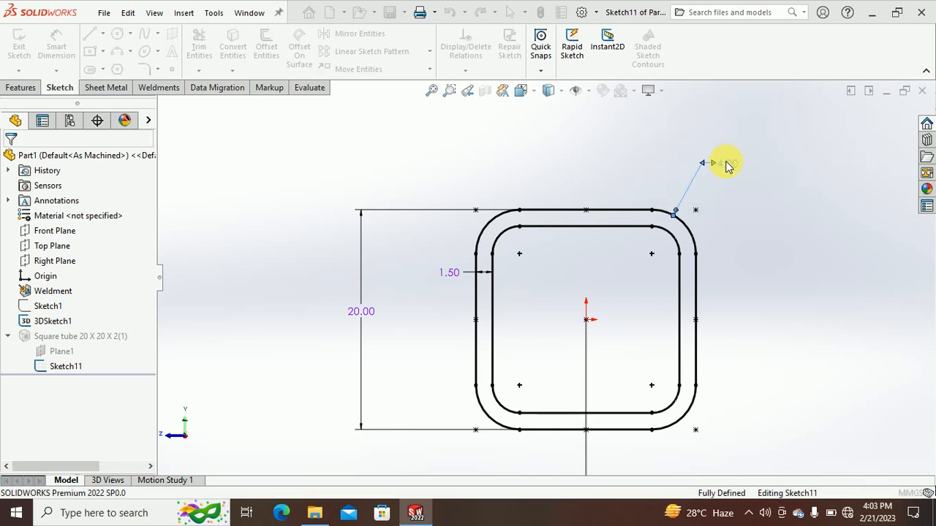
{"action": "left_click", "coordinate": [756, 286]}
{"action": "scroll", "coordinate": [534, 263], "scroll_direction": "up", "scroll_amount": 3}
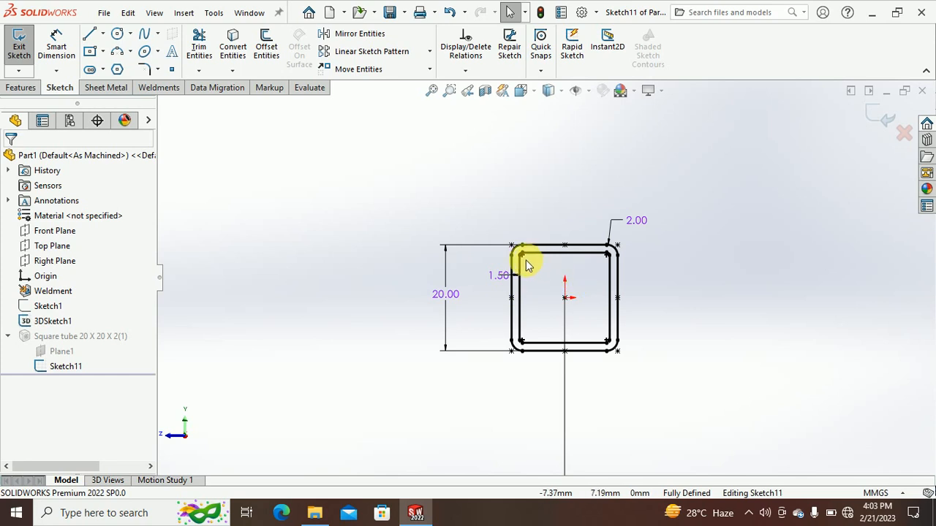
{"action": "scroll", "coordinate": [646, 260], "scroll_direction": "down", "scroll_amount": 3}
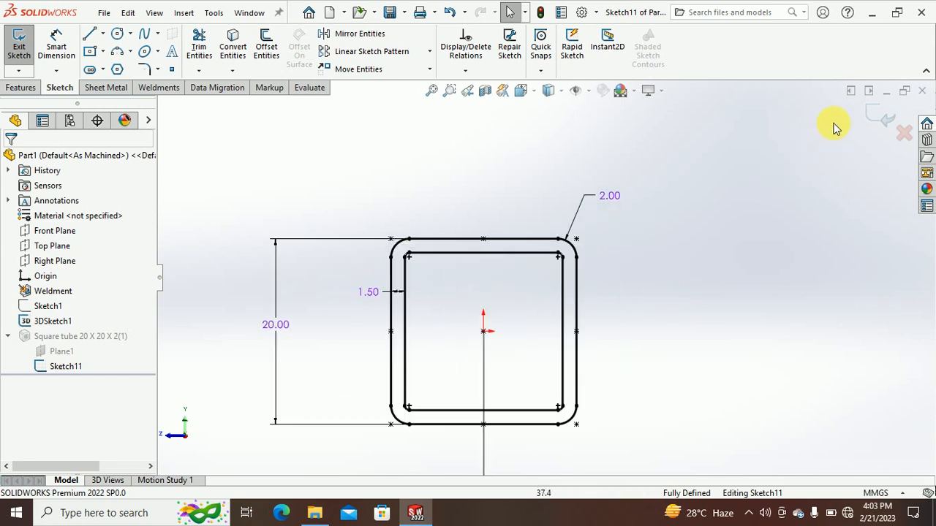
{"action": "left_click", "coordinate": [877, 111]}
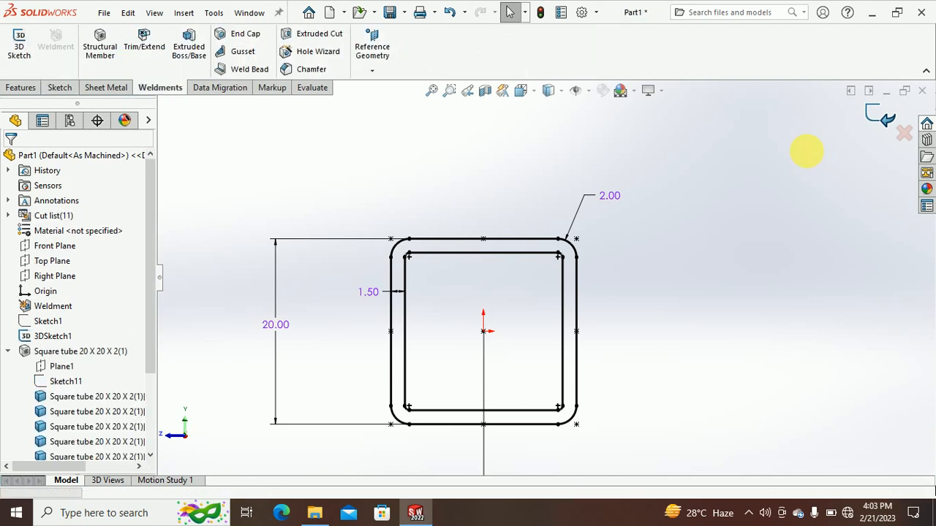
Start a new sketch on the upper face of a short top member of the frame.
{"action": "scroll", "coordinate": [548, 263], "scroll_direction": "up", "scroll_amount": 3}
{"action": "middle_click_drag", "start_coordinate": [541, 285], "coordinate": [603, 353]}
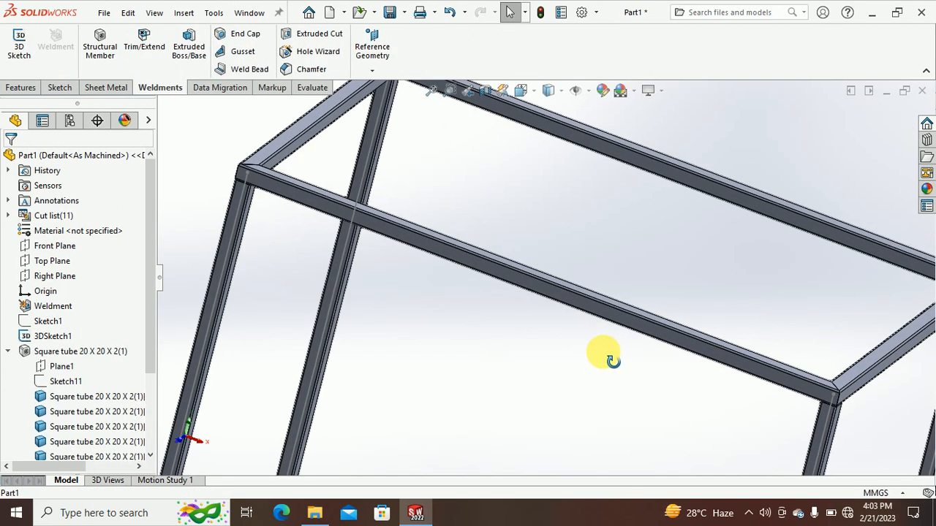
{"action": "scroll", "coordinate": [603, 353], "scroll_direction": "up", "scroll_amount": 6}
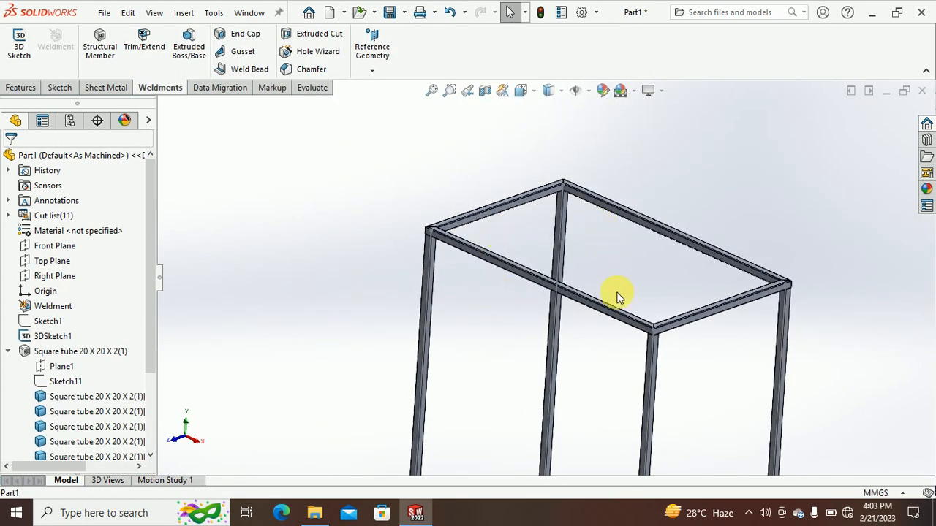
{"action": "scroll", "coordinate": [641, 326], "scroll_direction": "down", "scroll_amount": 5}
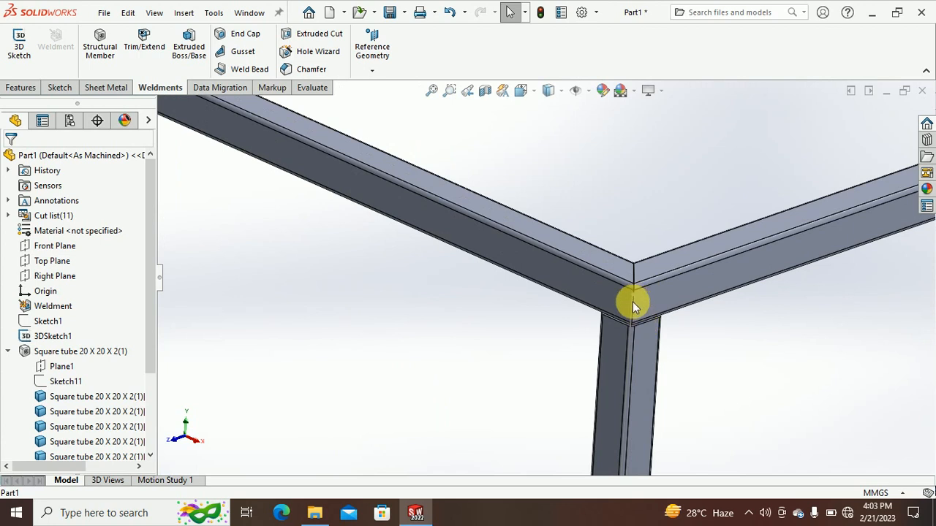
{"action": "left_click", "coordinate": [632, 302]}
{"action": "left_click", "coordinate": [696, 264]}
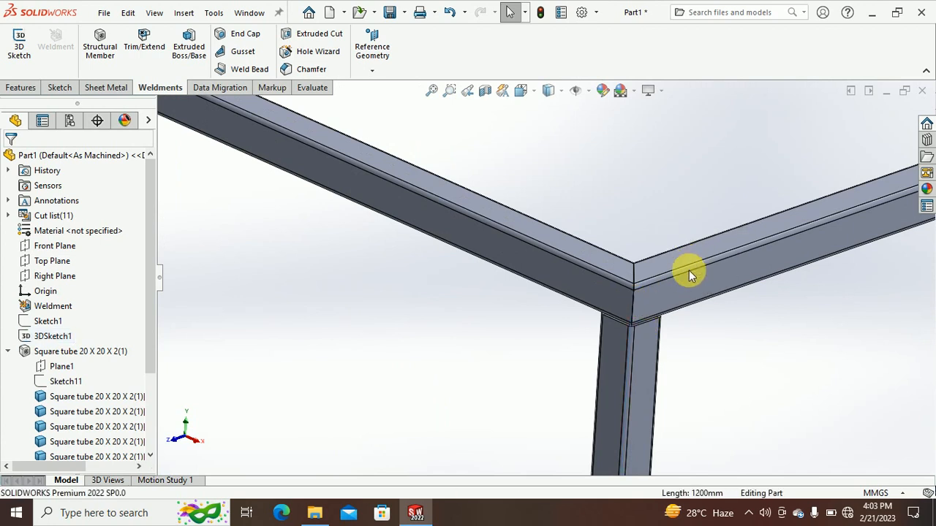
{"action": "scroll", "coordinate": [687, 272], "scroll_direction": "up", "scroll_amount": 7}
{"action": "scroll", "coordinate": [658, 264], "scroll_direction": "down", "scroll_amount": 5}
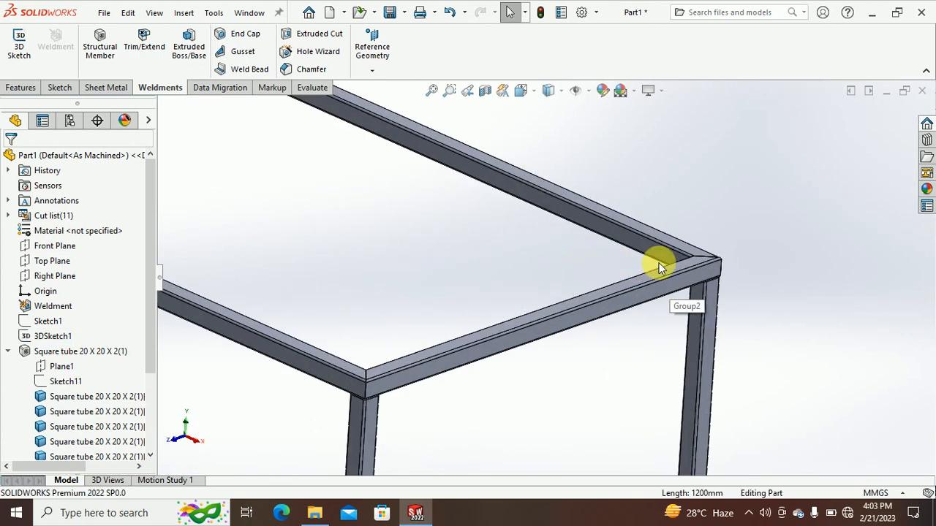
{"action": "left_click", "coordinate": [687, 259]}
{"action": "left_click", "coordinate": [746, 220]}
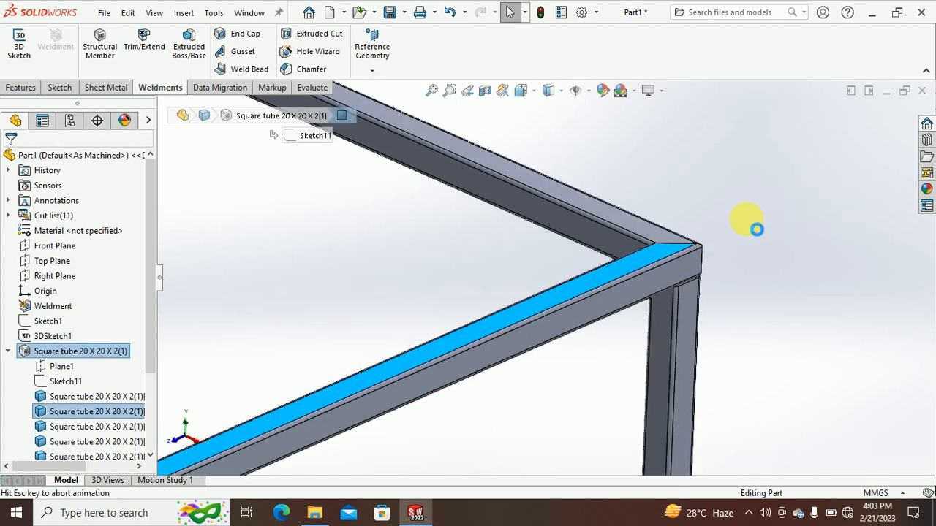
{"action": "left_click", "coordinate": [713, 280]}
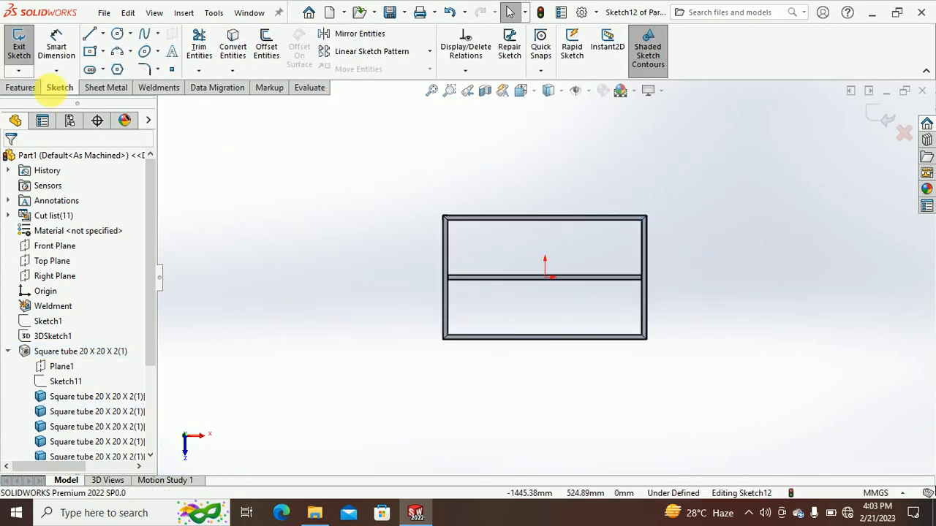
Sketch a center rectangle about 1076 x 686 mm around the origin, extending beyond the frame on all sides.
{"action": "left_click", "coordinate": [88, 55]}
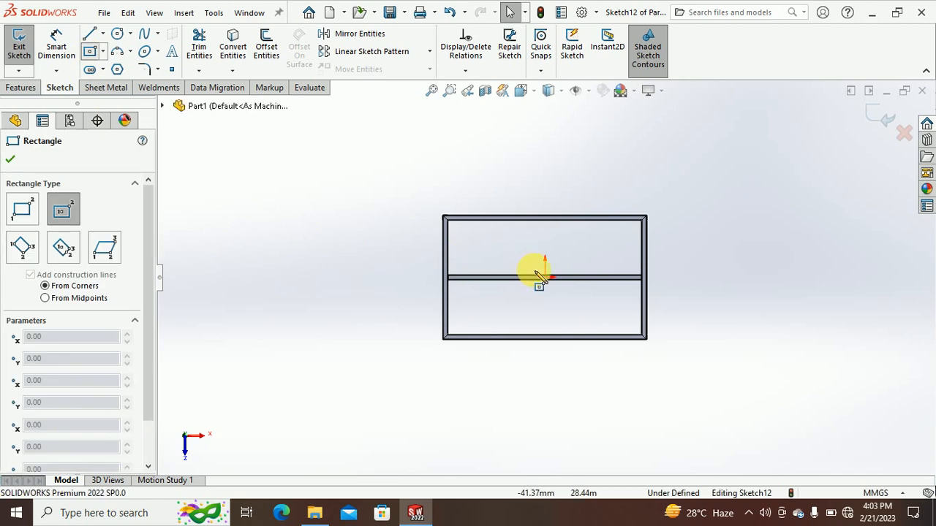
{"action": "scroll", "coordinate": [548, 280], "scroll_direction": "down", "scroll_amount": 1}
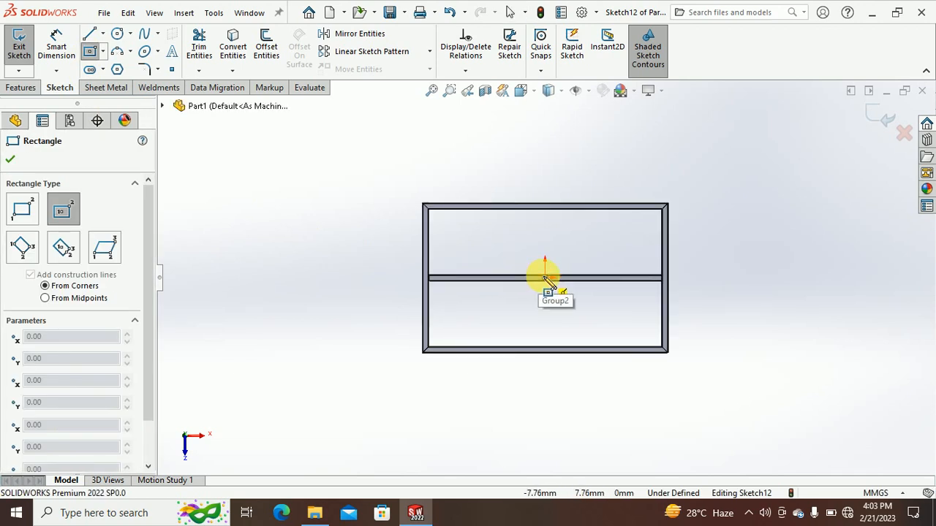
{"action": "left_click", "coordinate": [544, 278]}
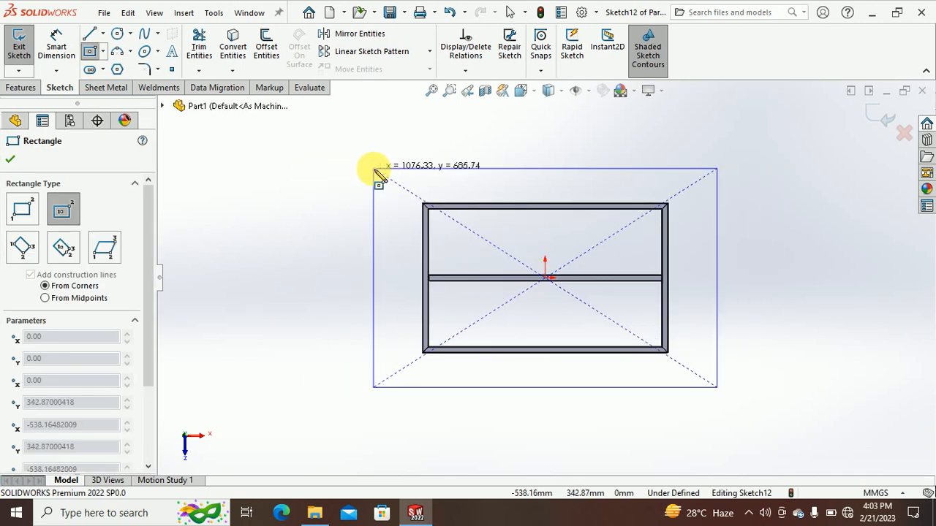
{"action": "left_click", "coordinate": [374, 169]}
Dimension the rectangle 850 mm along the frame's long side and 600 mm along its short side.
{"action": "right_click_drag", "start_coordinate": [412, 280], "coordinate": [365, 102]}
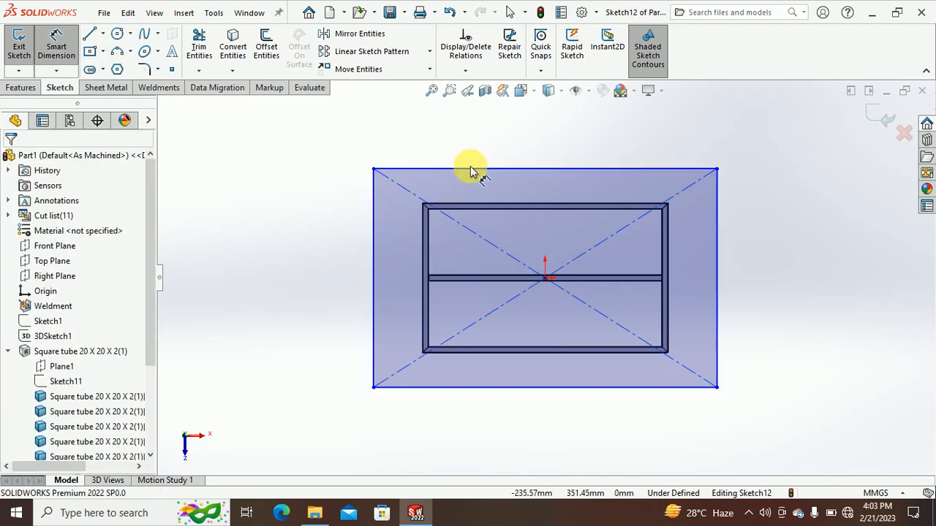
{"action": "left_click", "coordinate": [470, 169]}
{"action": "left_click", "coordinate": [525, 140]}
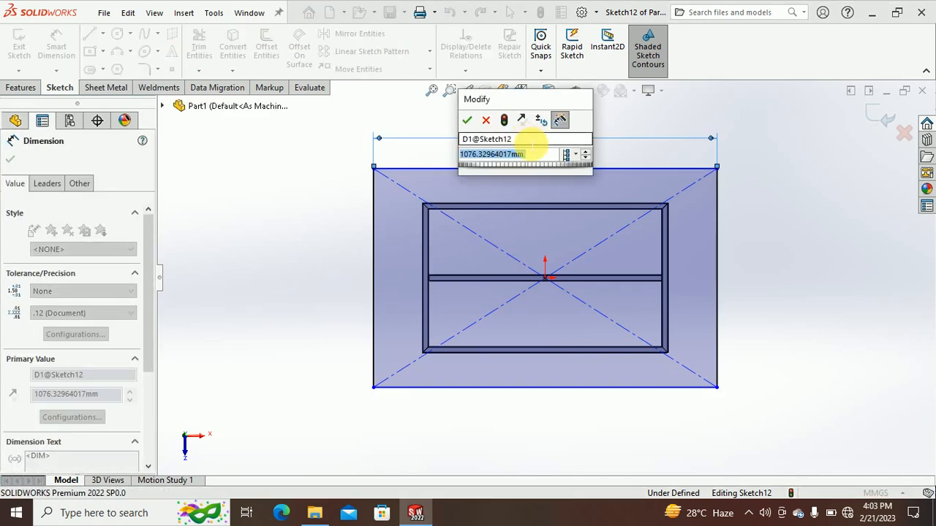
{"action": "type", "text": "850"}
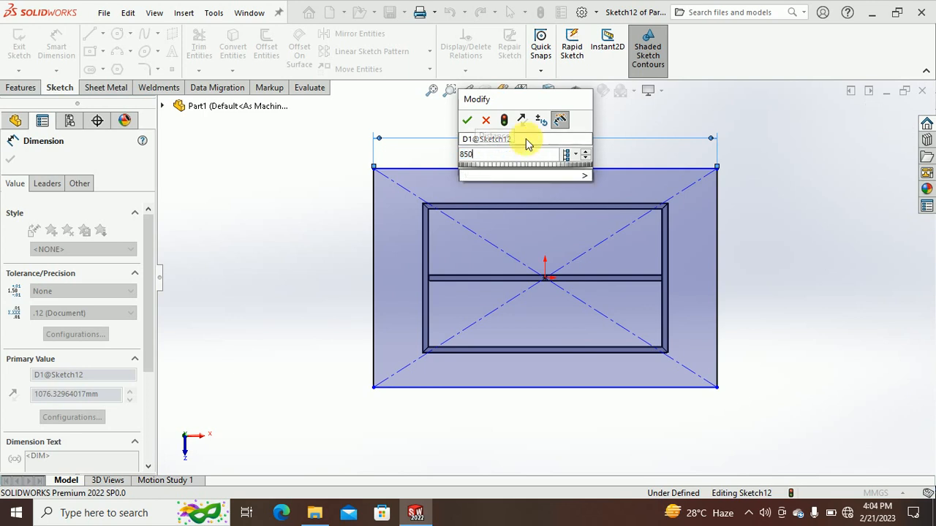
{"action": "key", "text": "Return"}
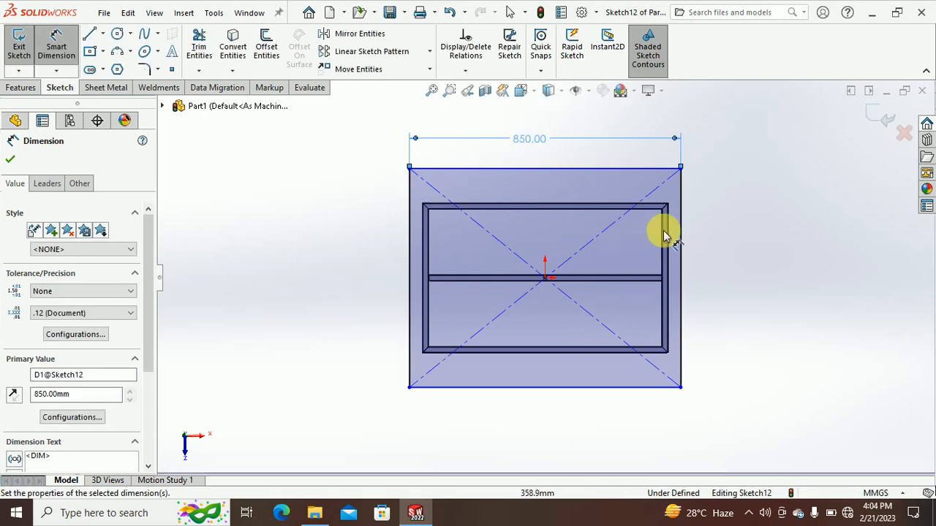
{"action": "left_click", "coordinate": [680, 212]}
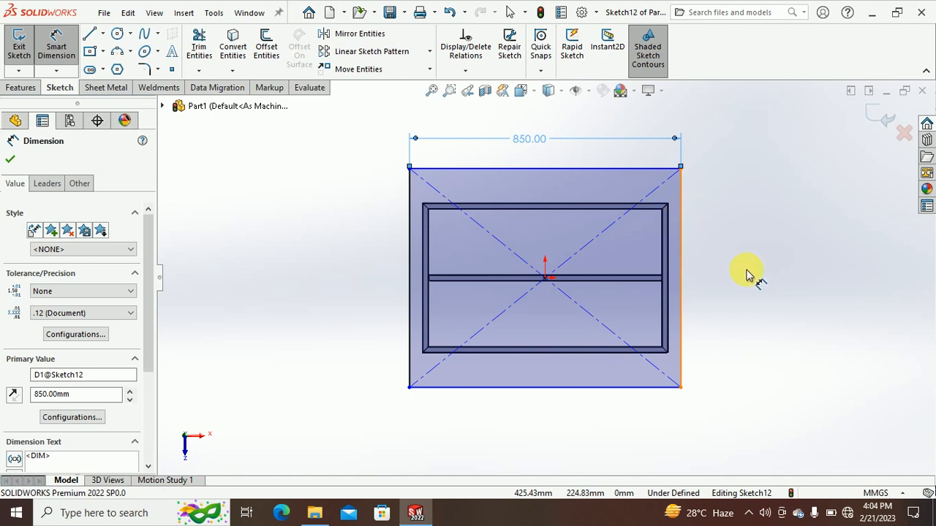
{"action": "left_click", "coordinate": [742, 262]}
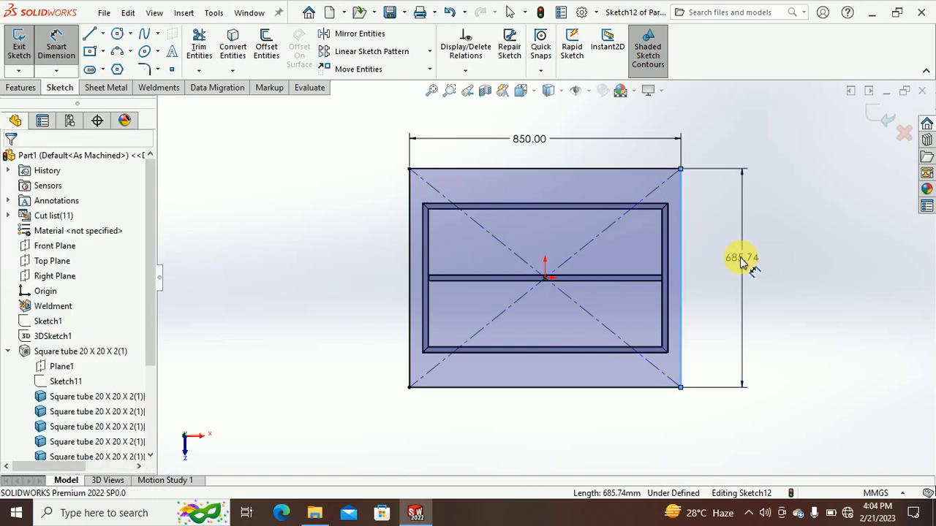
{"action": "type", "text": "600"}
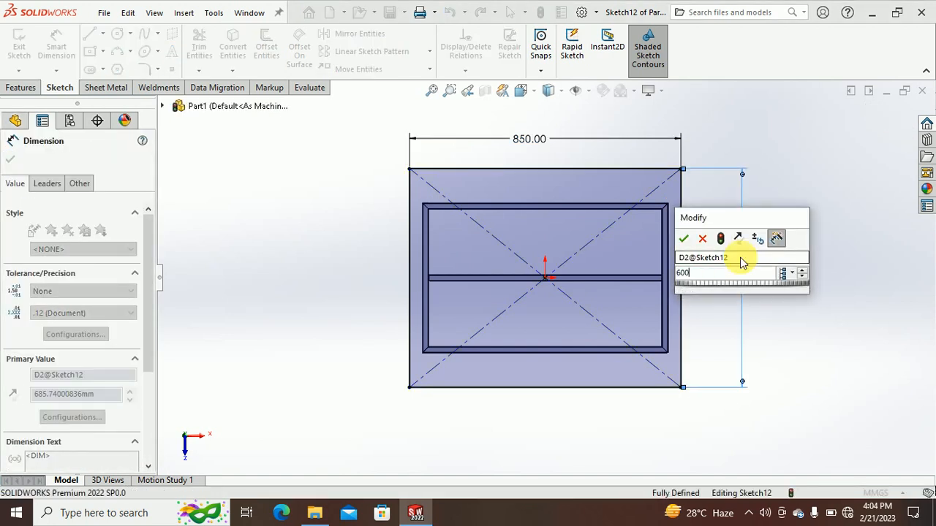
{"action": "key", "text": "Return"}
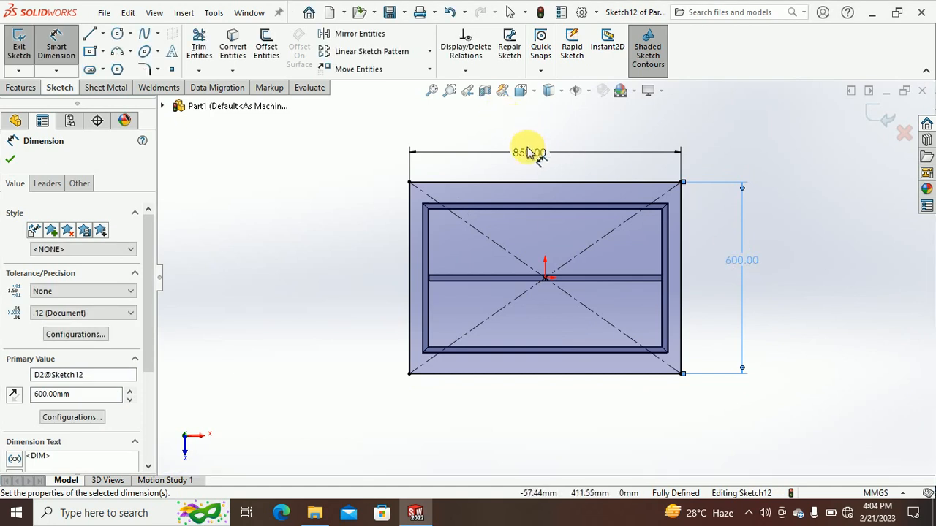
Set the rectangle's long side to 1000 mm and finish the sketch.
{"action": "left_click", "coordinate": [537, 156]}
{"action": "type", "text": "900"}
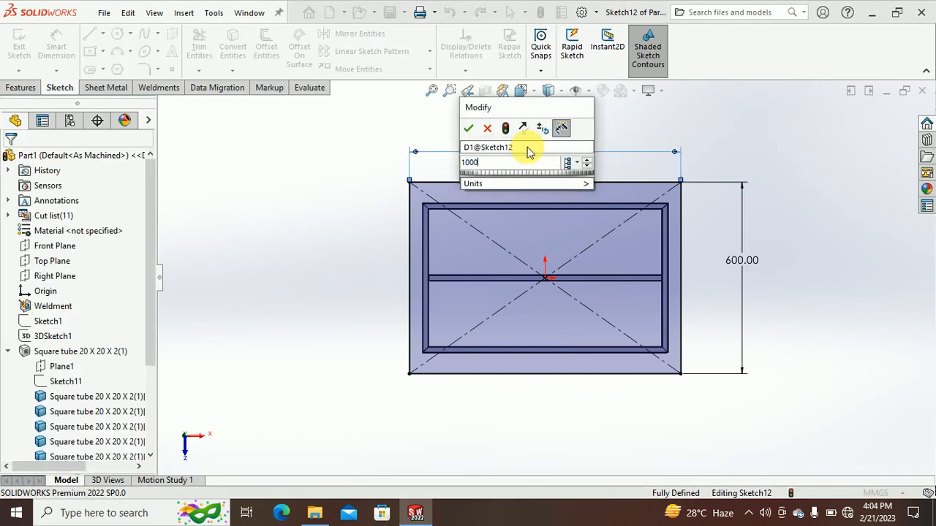
{"action": "key", "text": "Return"}
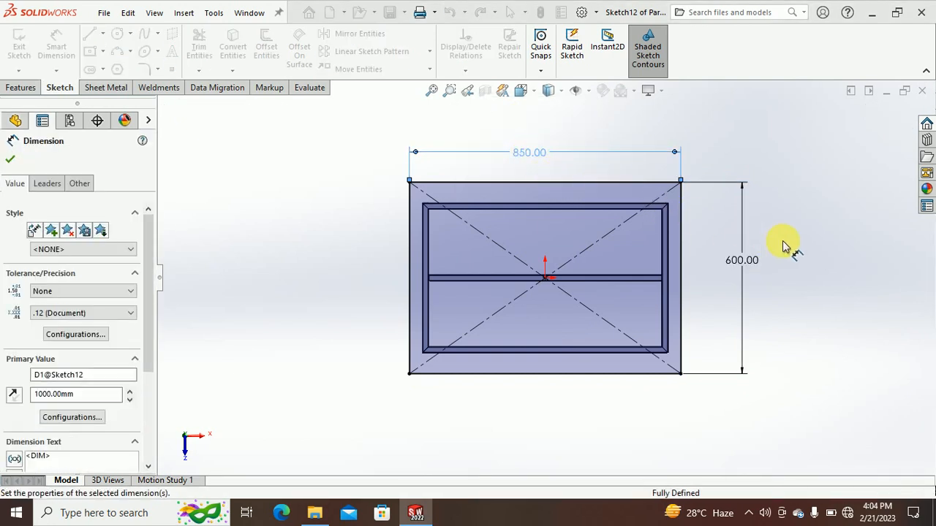
{"action": "left_click", "coordinate": [804, 270]}
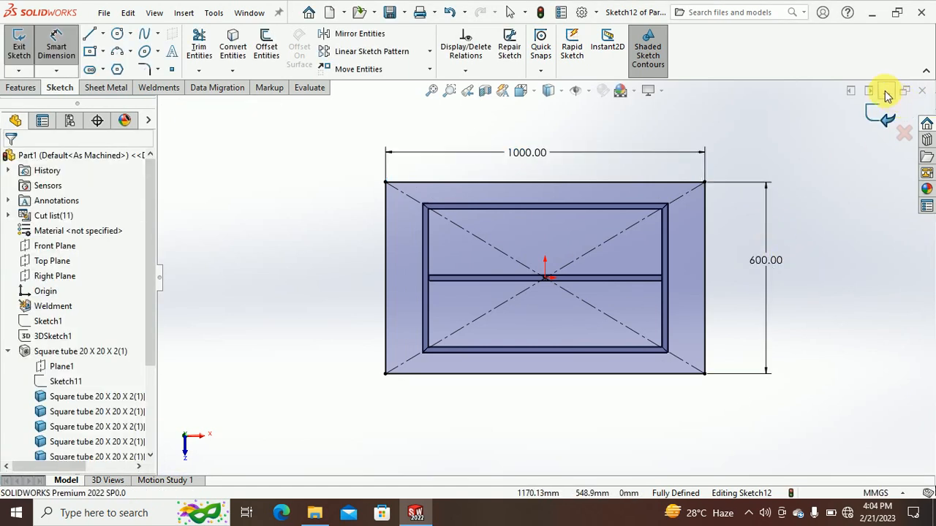
{"action": "left_click", "coordinate": [880, 114]}
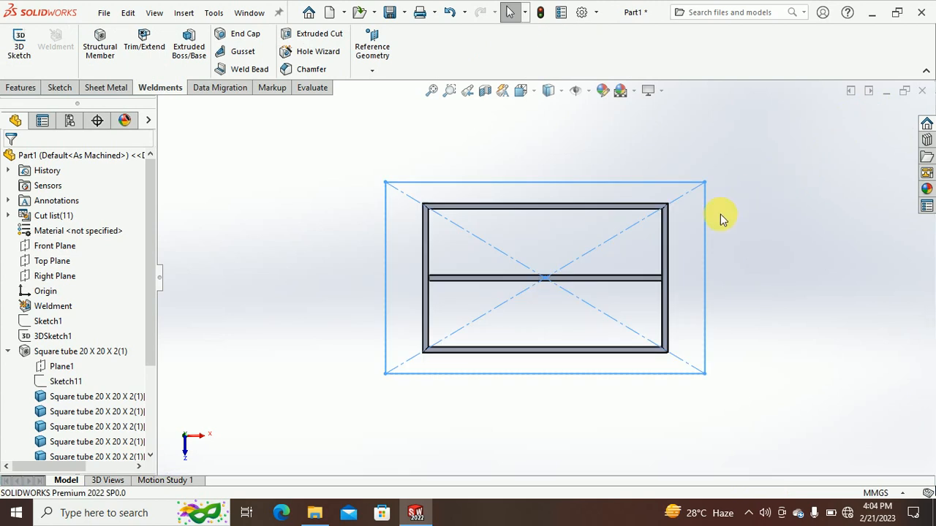
Extrude the rectangle 20 mm upward from the frame as a tabletop, without merging it with the tubes.
{"action": "middle_click_drag", "start_coordinate": [704, 95], "coordinate": [522, 201]}
{"action": "scroll", "coordinate": [472, 229], "scroll_direction": "down", "scroll_amount": 3}
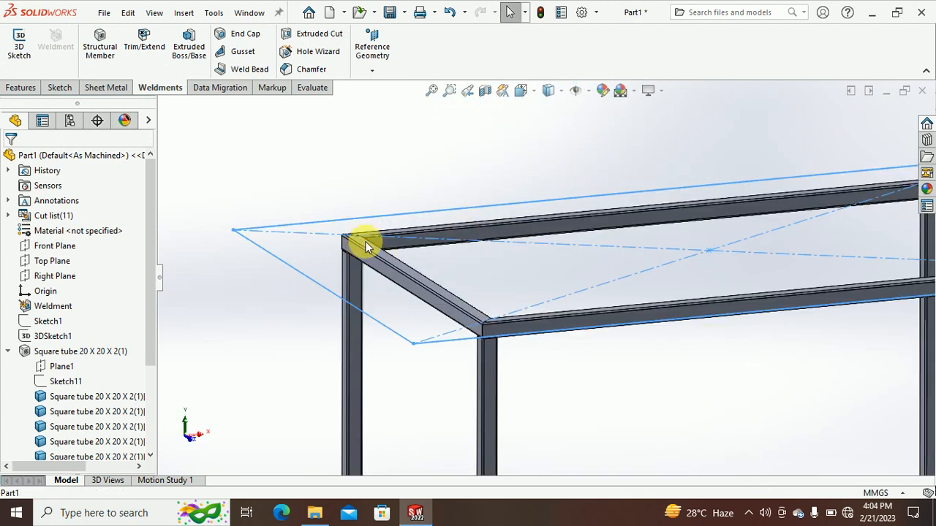
{"action": "left_click", "coordinate": [19, 87]}
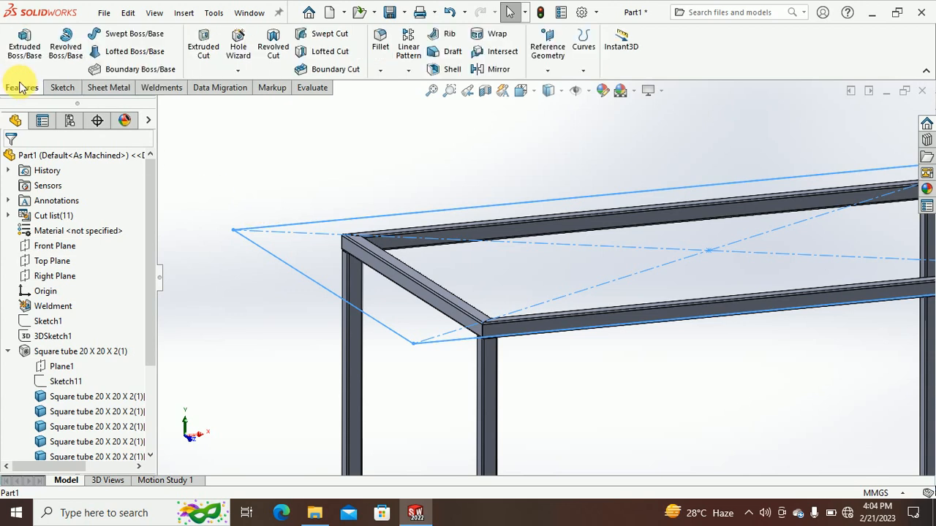
{"action": "left_click", "coordinate": [150, 88]}
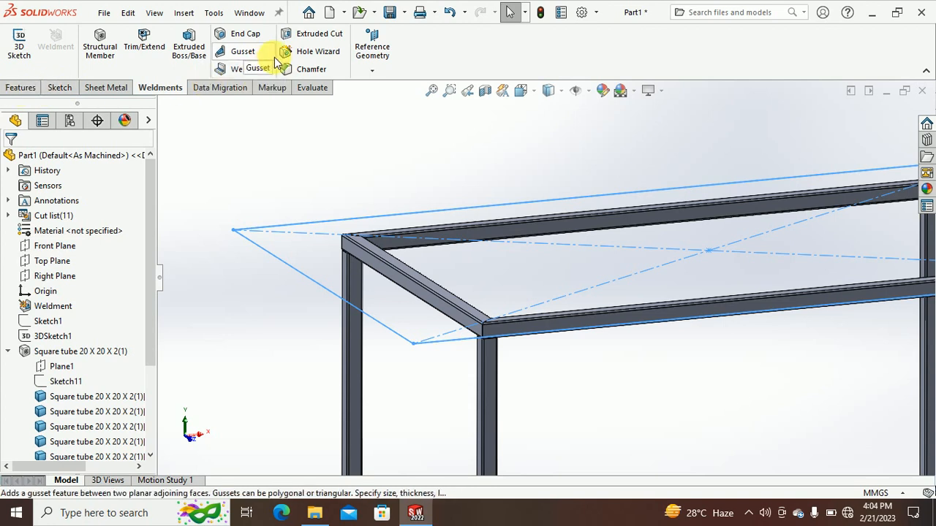
{"action": "left_click", "coordinate": [195, 55]}
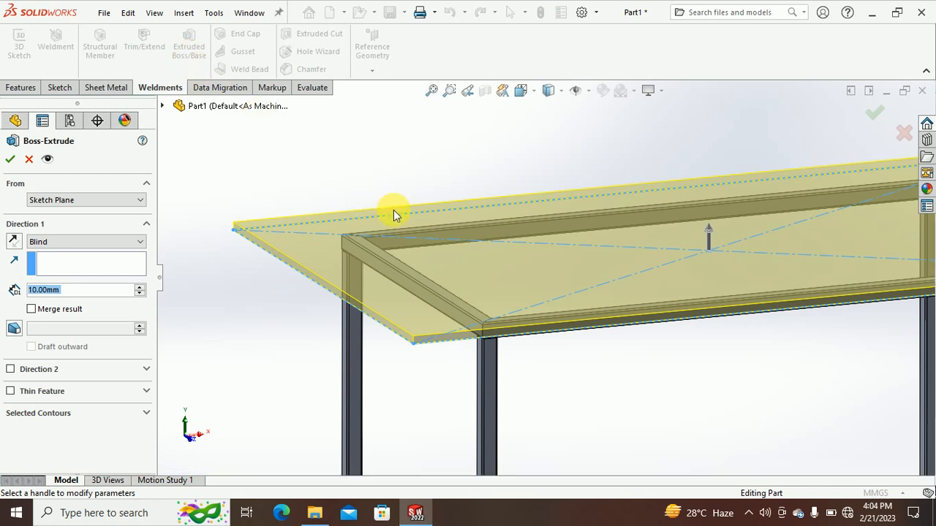
{"action": "left_click", "coordinate": [140, 286]}
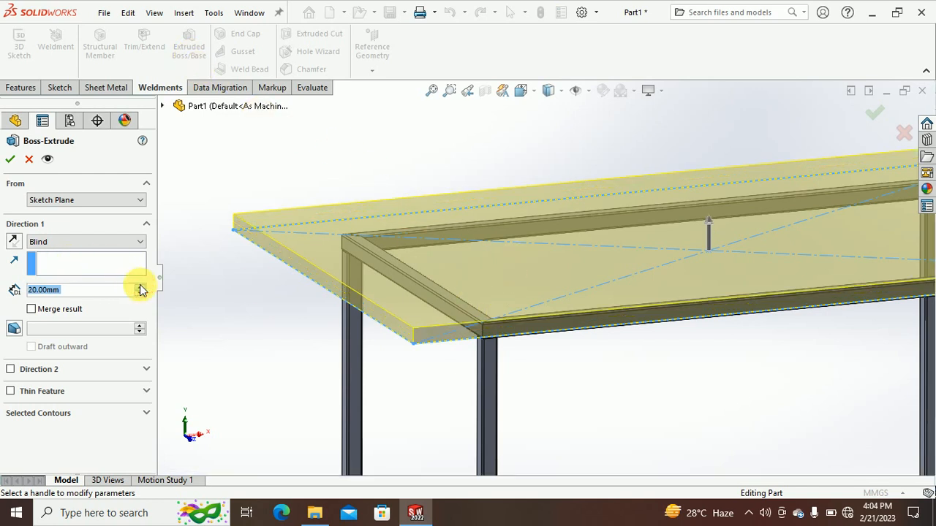
{"action": "left_click", "coordinate": [10, 160]}
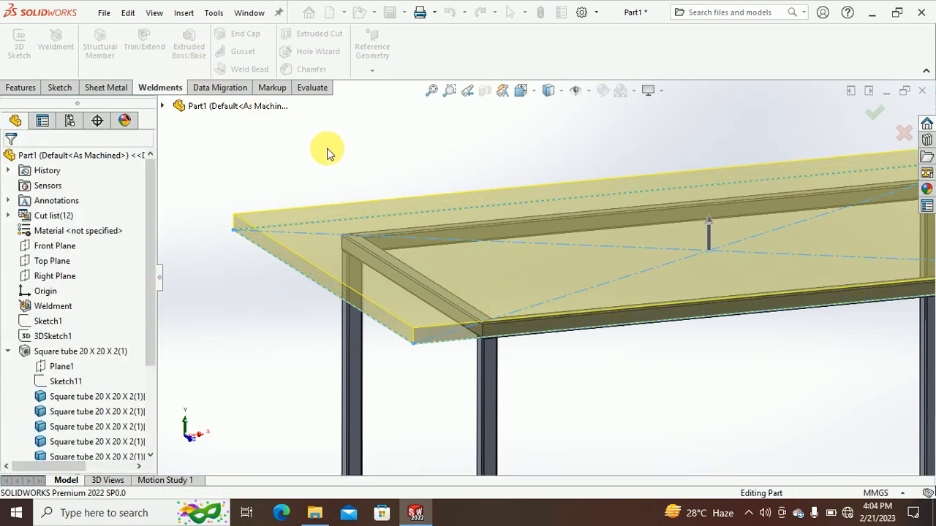
{"action": "scroll", "coordinate": [328, 152], "scroll_direction": "up", "scroll_amount": 5}
{"action": "middle_click_drag", "start_coordinate": [521, 319], "coordinate": [553, 294]}
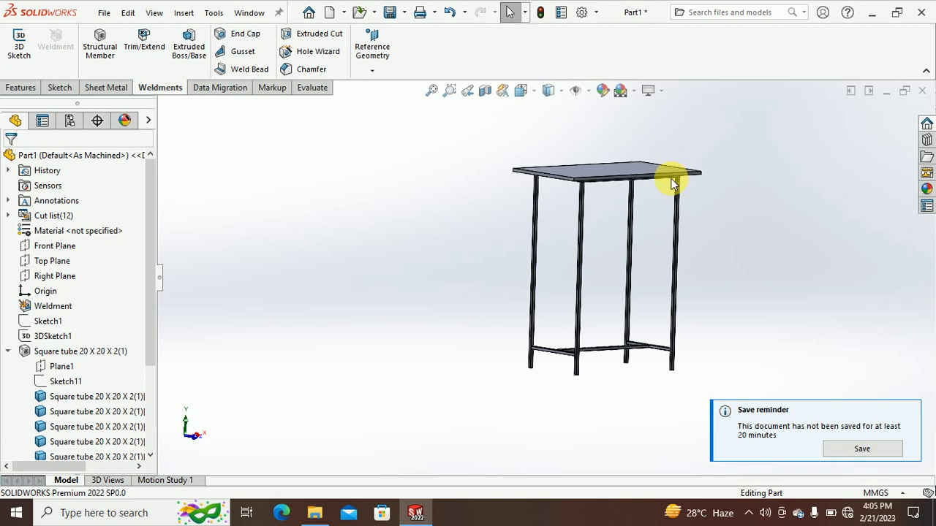
{"action": "scroll", "coordinate": [675, 253], "scroll_direction": "up", "scroll_amount": 1}
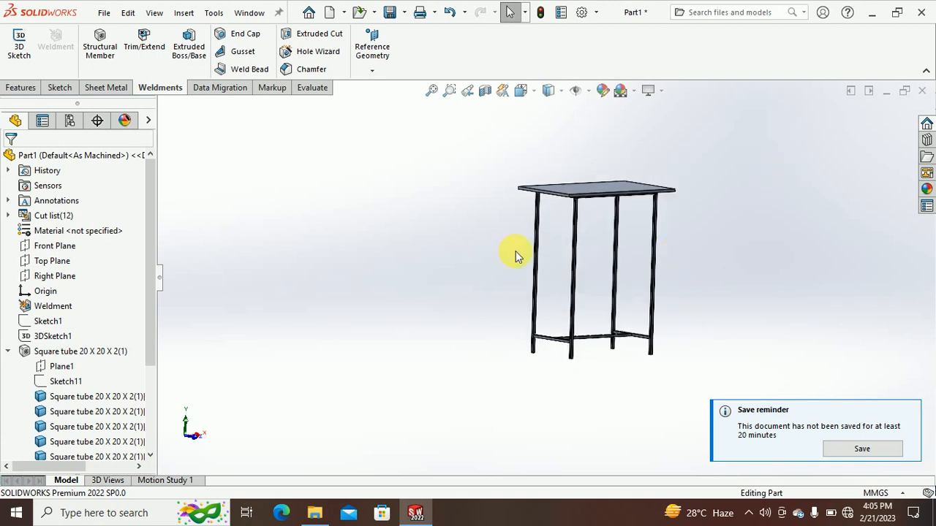